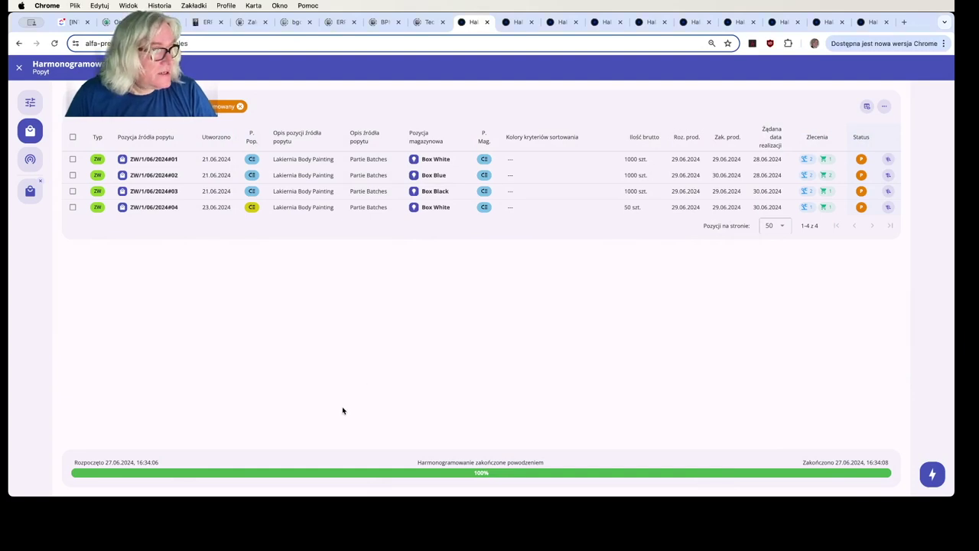
# Step: Review the replenishment settings and production batch sizes of the Box White stock item
pyautogui.click(410, 162)
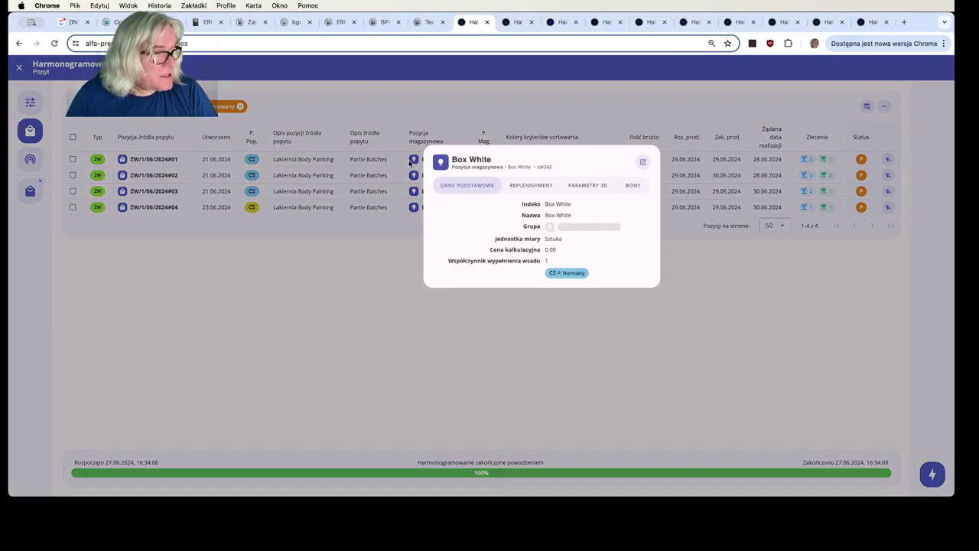
pyautogui.click(390, 322)
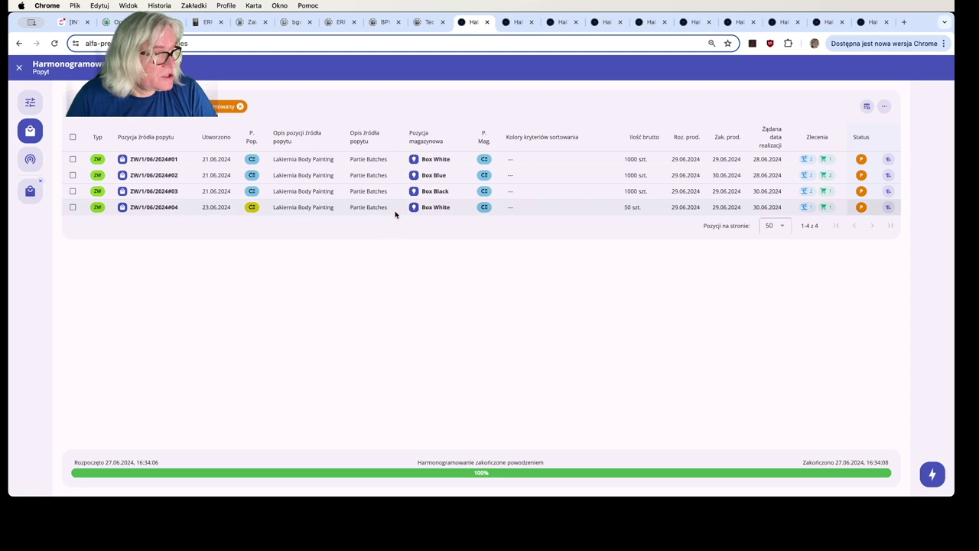
pyautogui.click(413, 160)
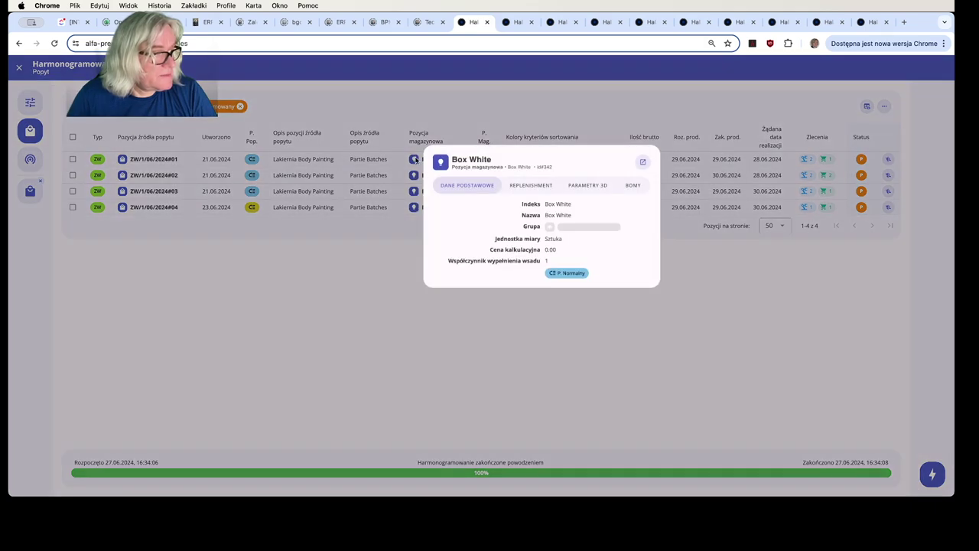
pyautogui.click(527, 186)
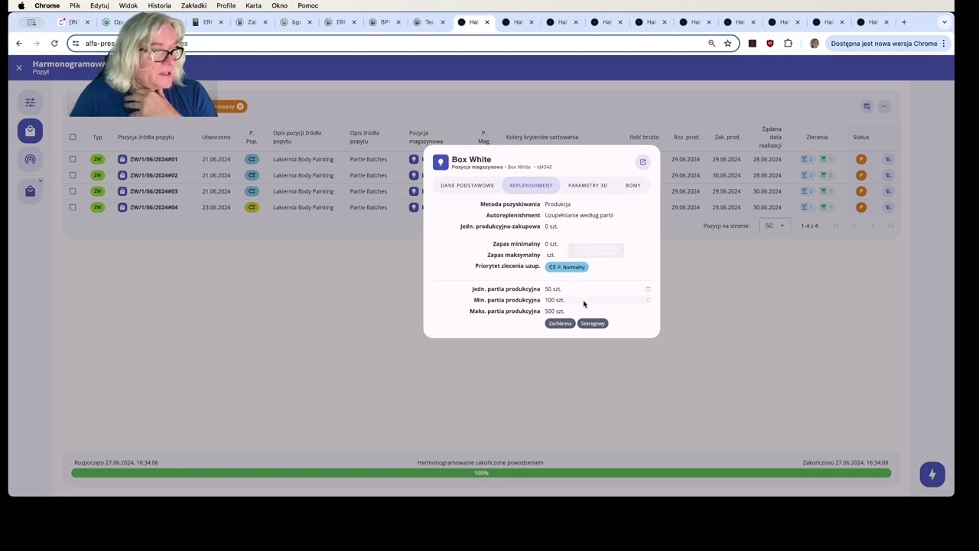
pyautogui.click(545, 311)
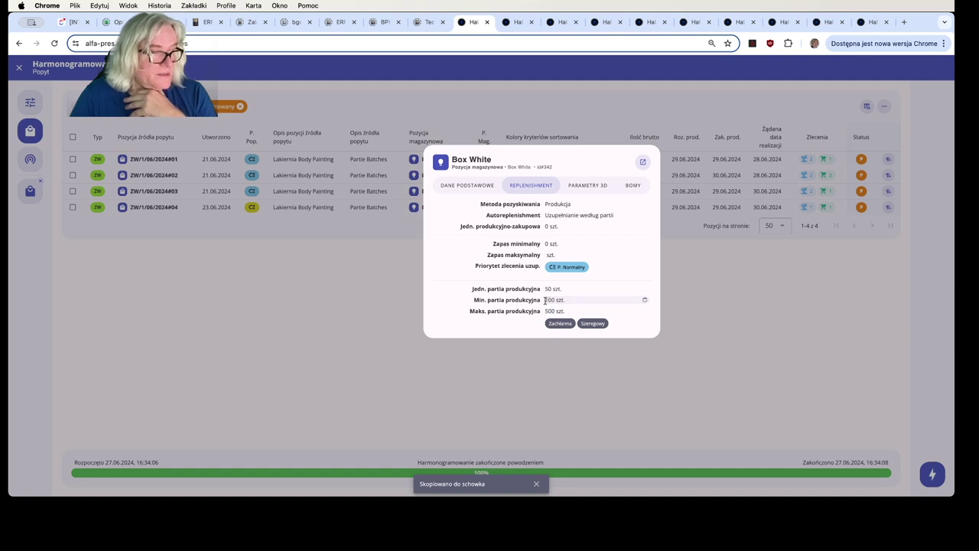
pyautogui.click(544, 288)
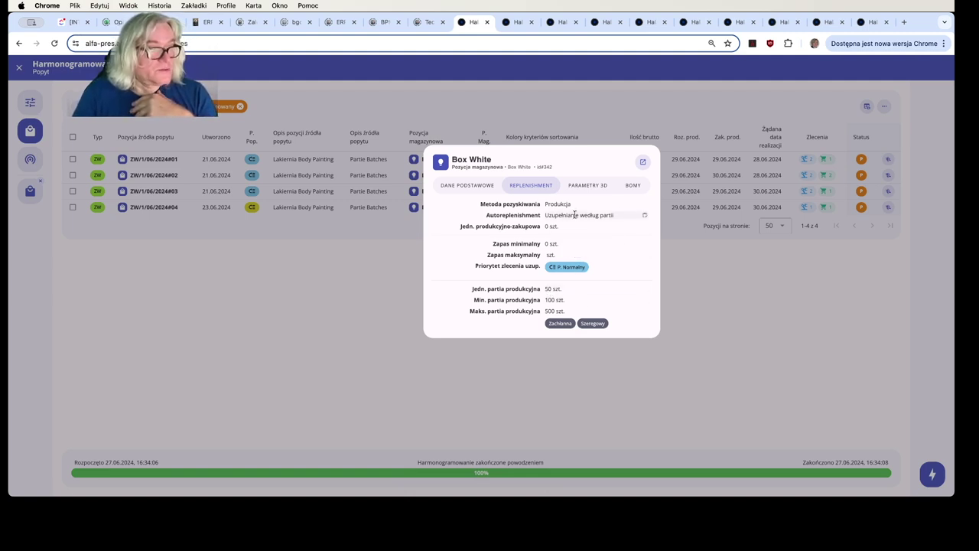
pyautogui.click(378, 372)
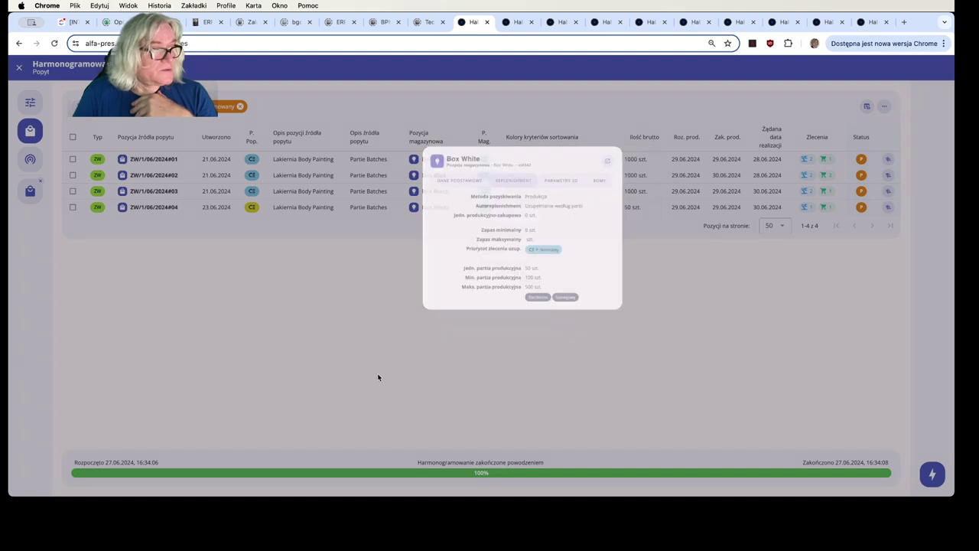
# Step: Check the replenishment settings of the Box Blue and Box Black stock items
pyautogui.click(417, 178)
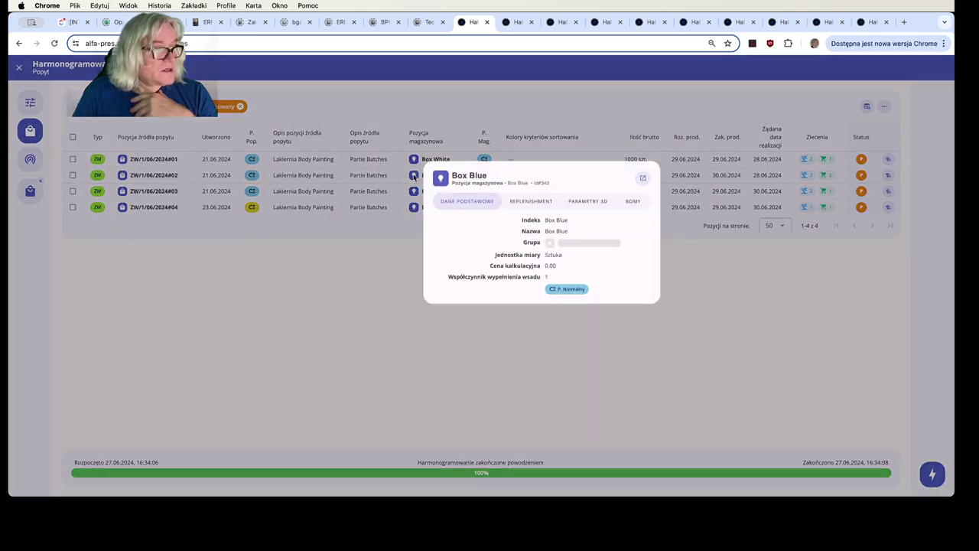
pyautogui.click(518, 201)
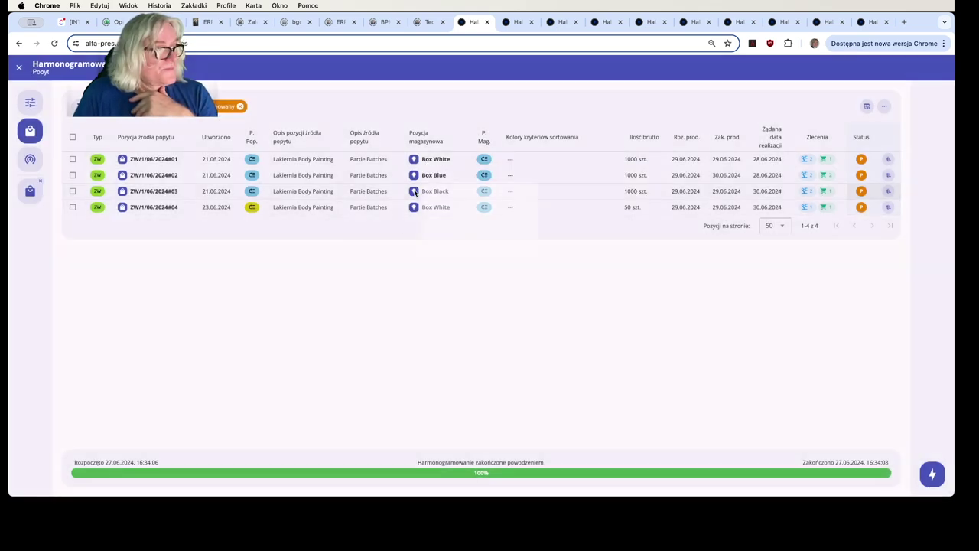
pyautogui.moveTo(415, 193)
pyautogui.click(531, 218)
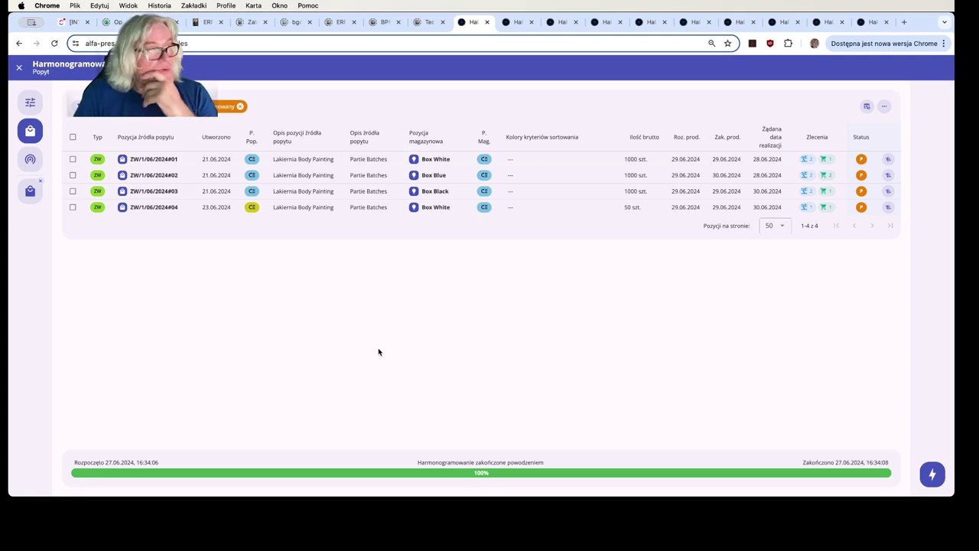
# Step: Select the 1000-piece Box White, Box Blue and Box Black demand items and run scheduling for them
pyautogui.click(72, 159)
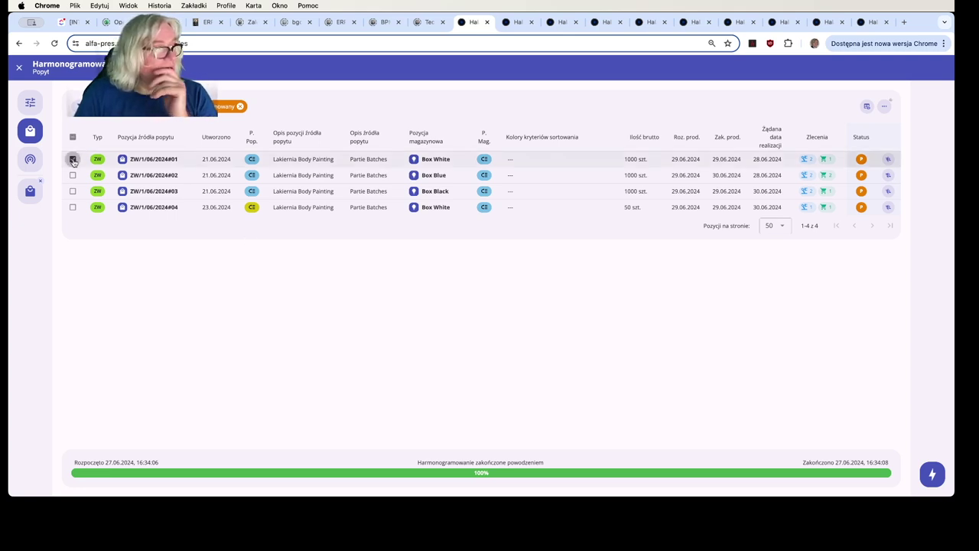
pyautogui.click(73, 175)
pyautogui.click(73, 192)
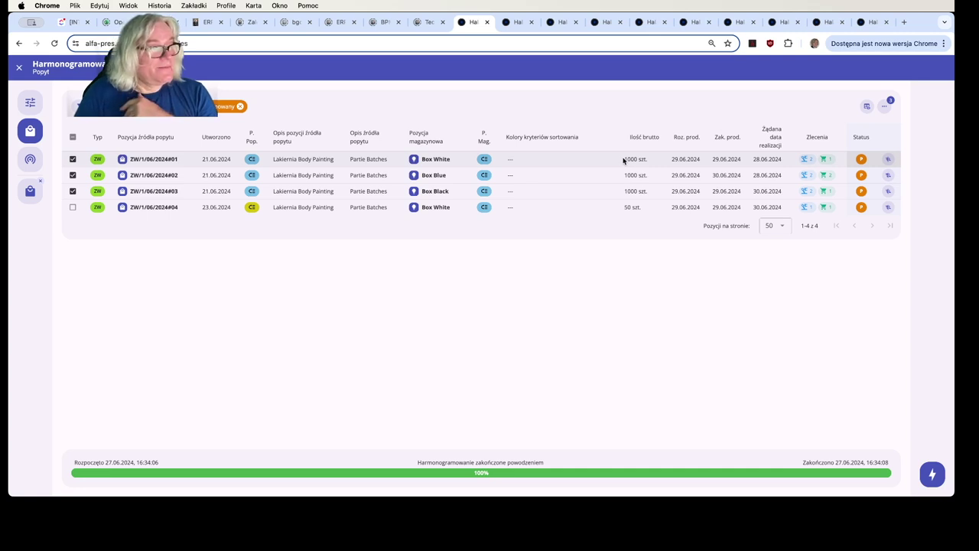
pyautogui.moveTo(623, 159); pyautogui.dragTo(638, 157)
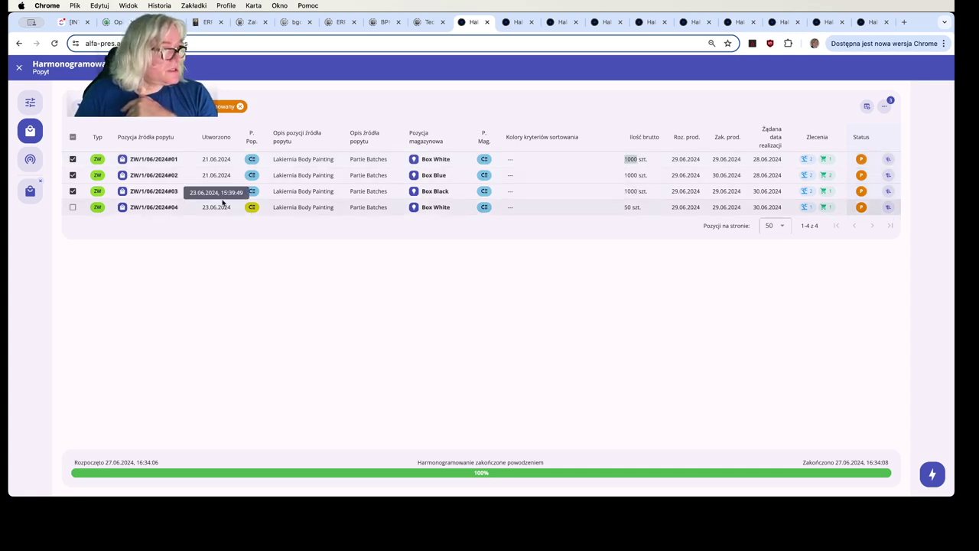
pyautogui.click(932, 474)
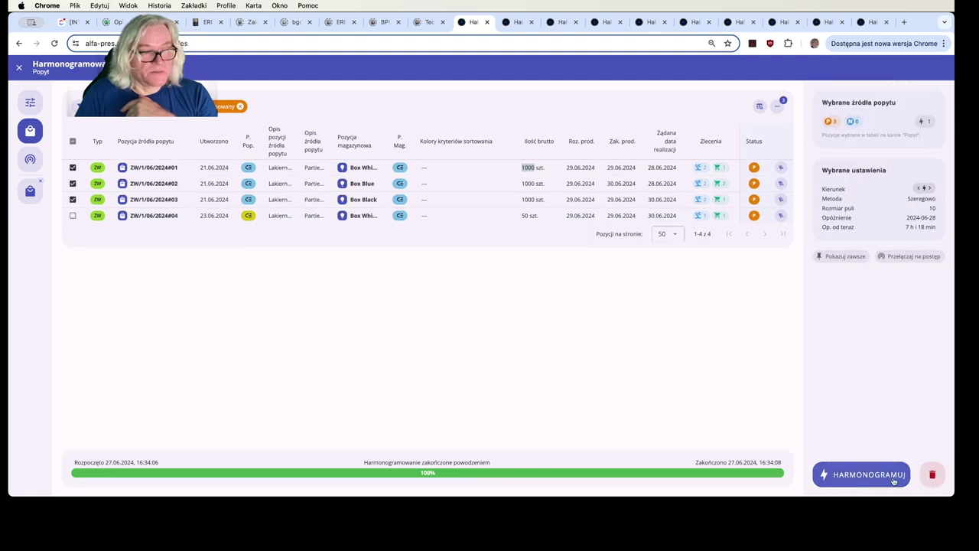
pyautogui.click(844, 475)
pyautogui.click(884, 446)
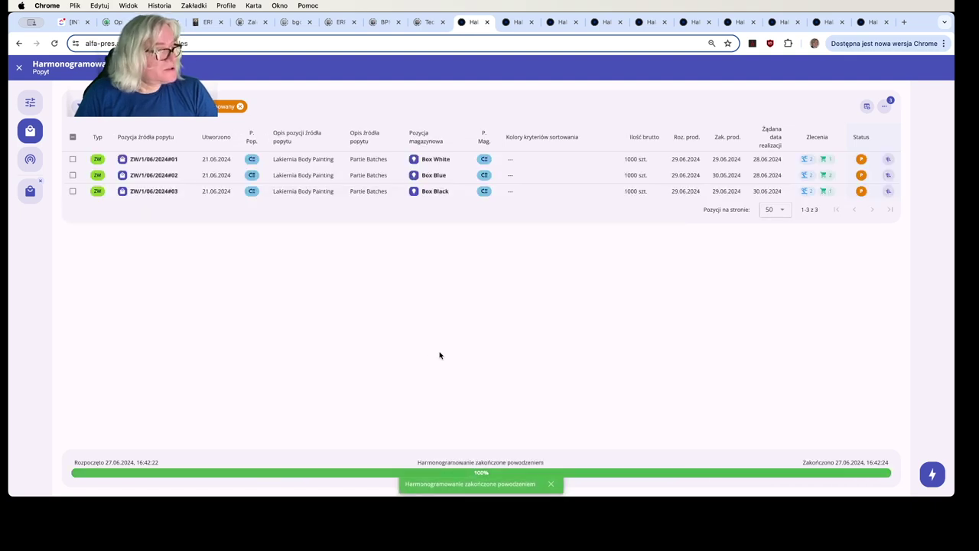
# Step: Return to the schedule chart and inspect the details of the operations planned on Lakiernia #12 and Lakiernia #14
pyautogui.click(20, 67)
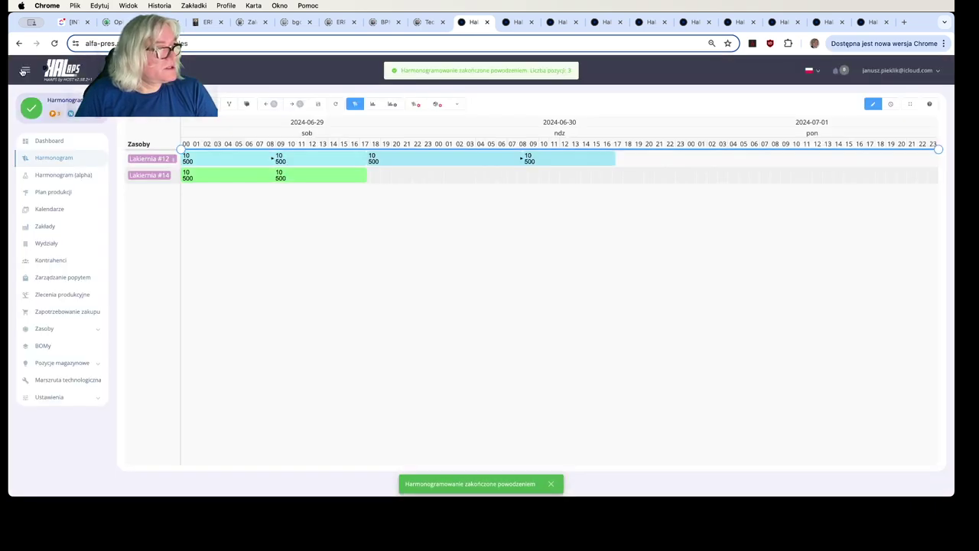
pyautogui.moveTo(219, 161)
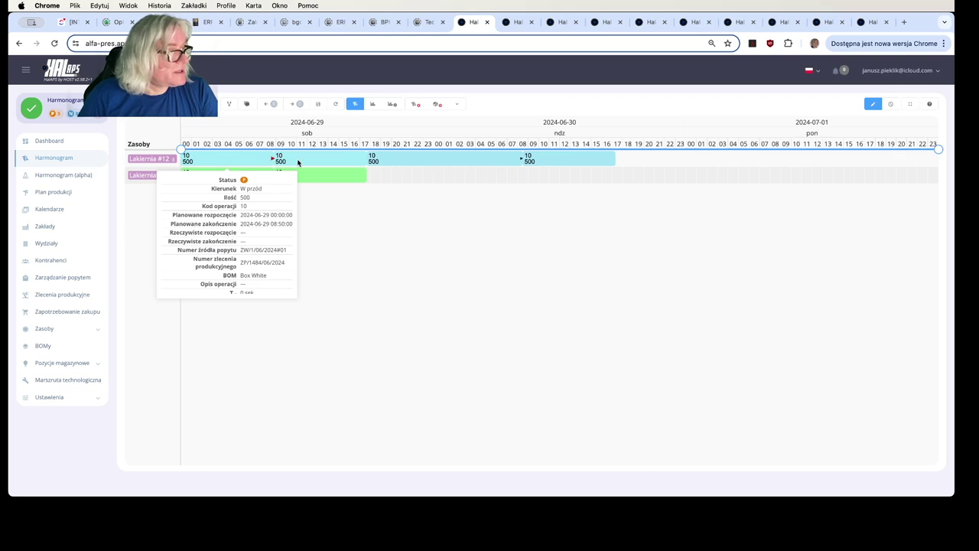
pyautogui.moveTo(298, 162)
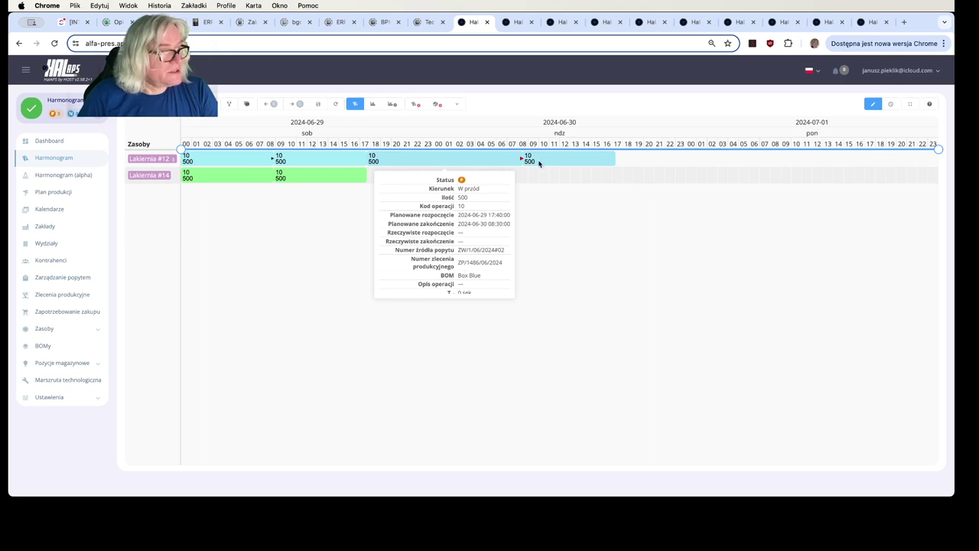
pyautogui.moveTo(545, 159)
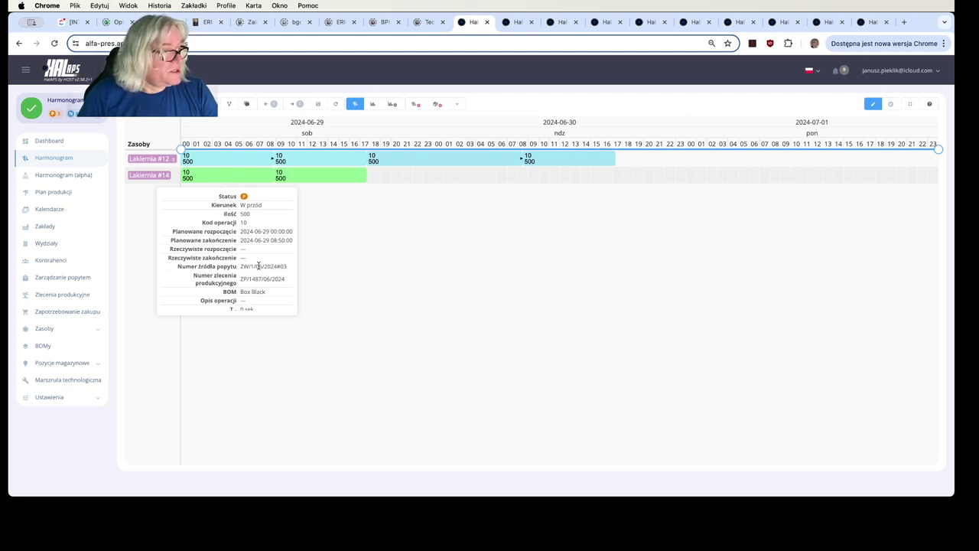
pyautogui.scroll(-5, 262, 278)
pyautogui.scroll(5, 258, 280)
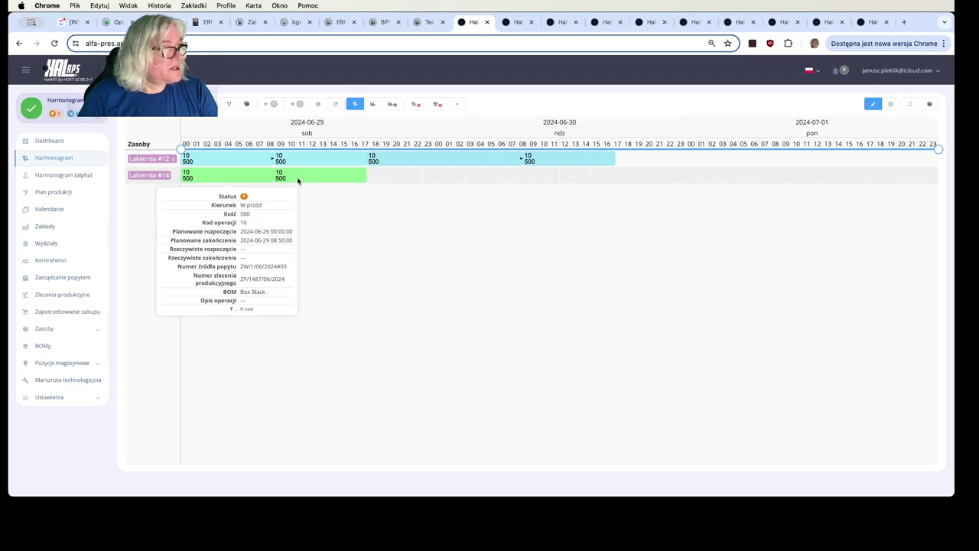
# Step: Open the details of the 1000-piece Box White demand and examine its orders as a table and as a flow diagram
pyautogui.click(32, 108)
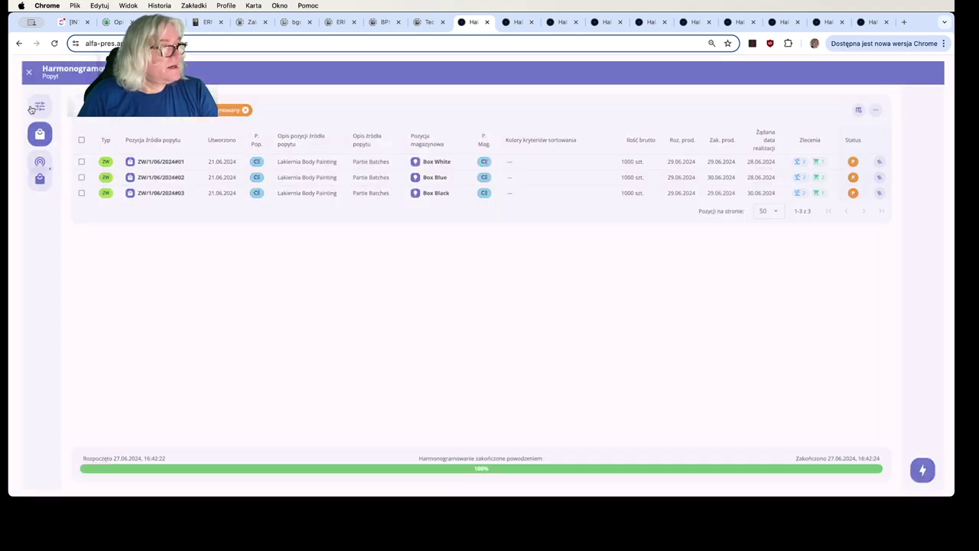
pyautogui.click(889, 159)
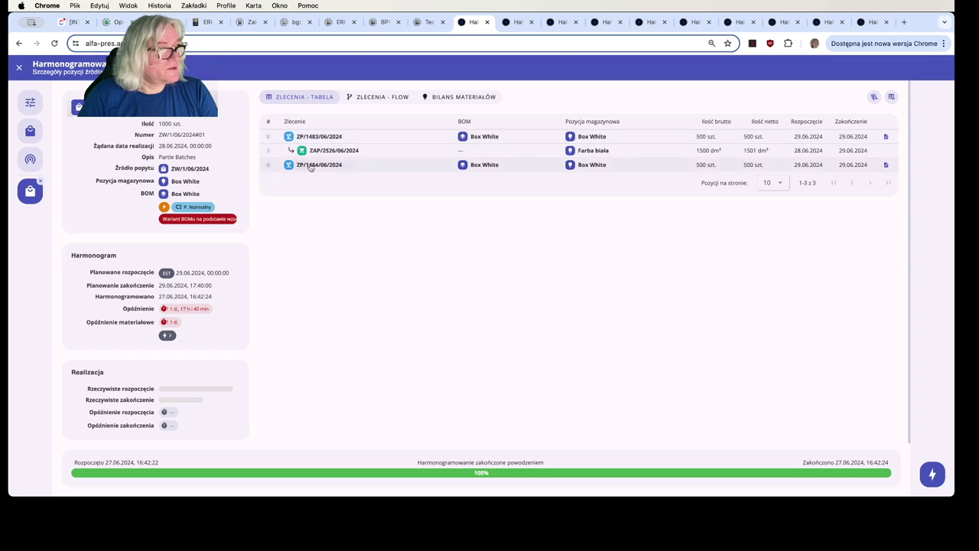
pyautogui.click(594, 150)
pyautogui.click(507, 253)
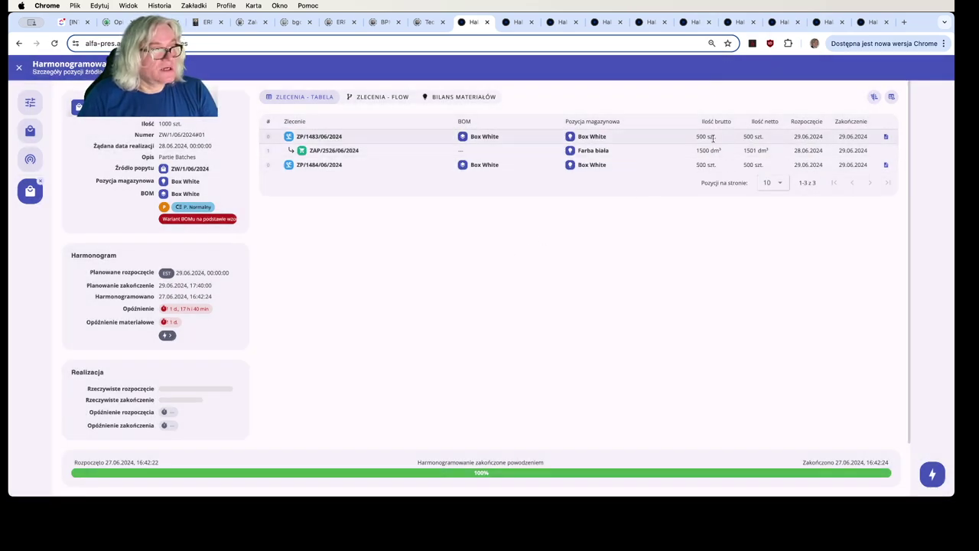
pyautogui.click(381, 96)
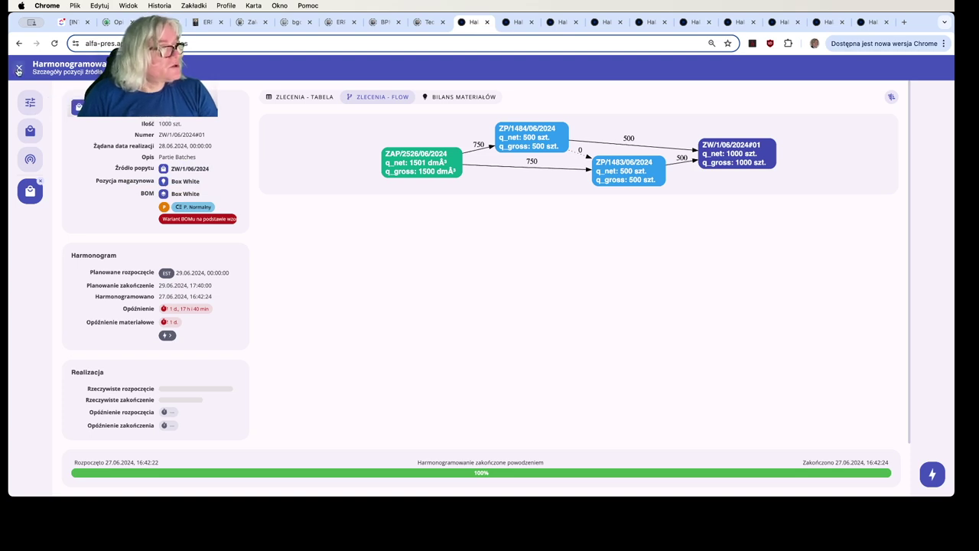
# Step: Return to the demand list, remove its status filter and go to the second page of items
pyautogui.click(31, 131)
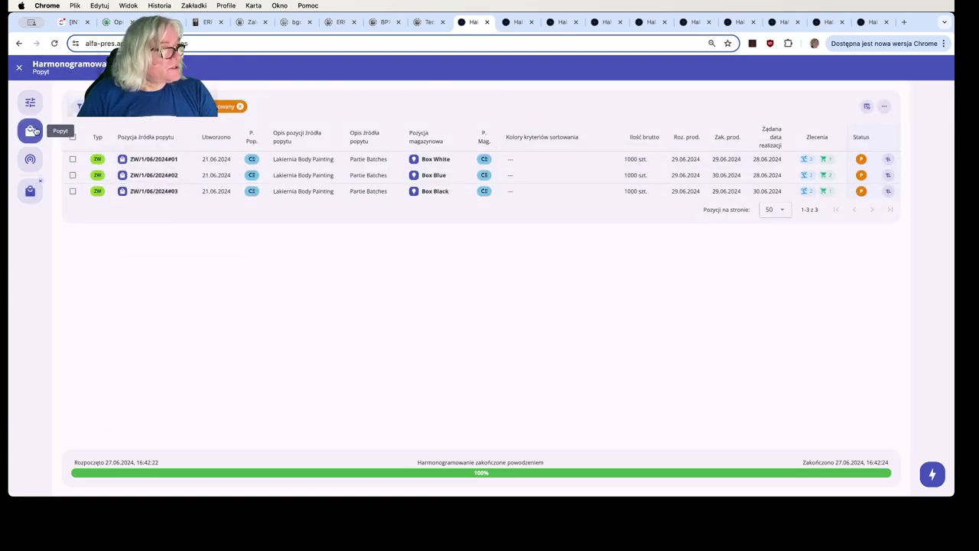
pyautogui.click(239, 106)
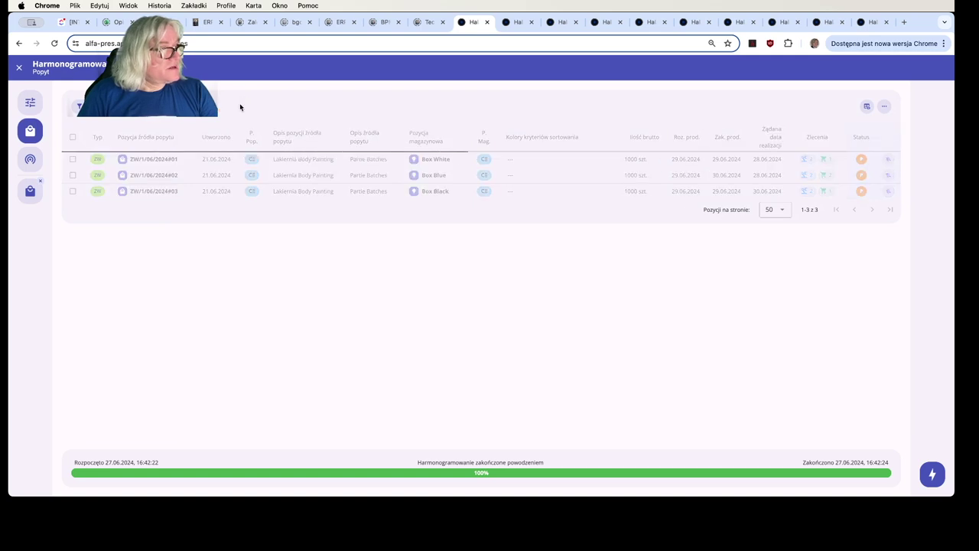
pyautogui.scroll(-3, 272, 319)
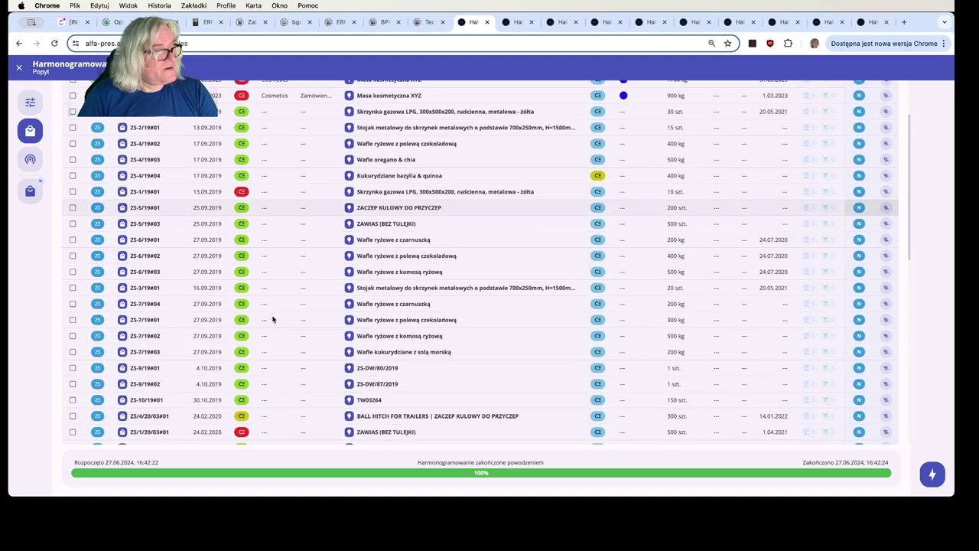
pyautogui.scroll(-10, 272, 319)
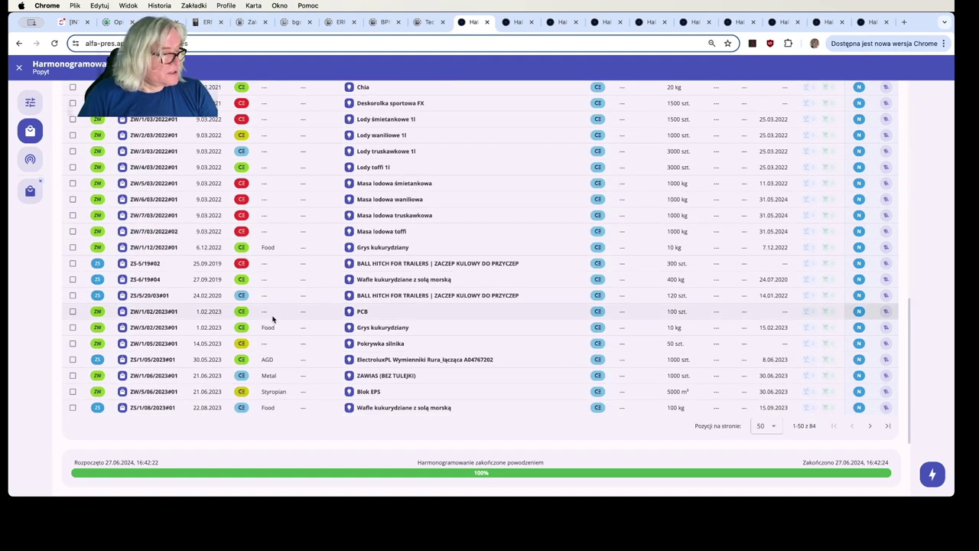
pyautogui.click(870, 425)
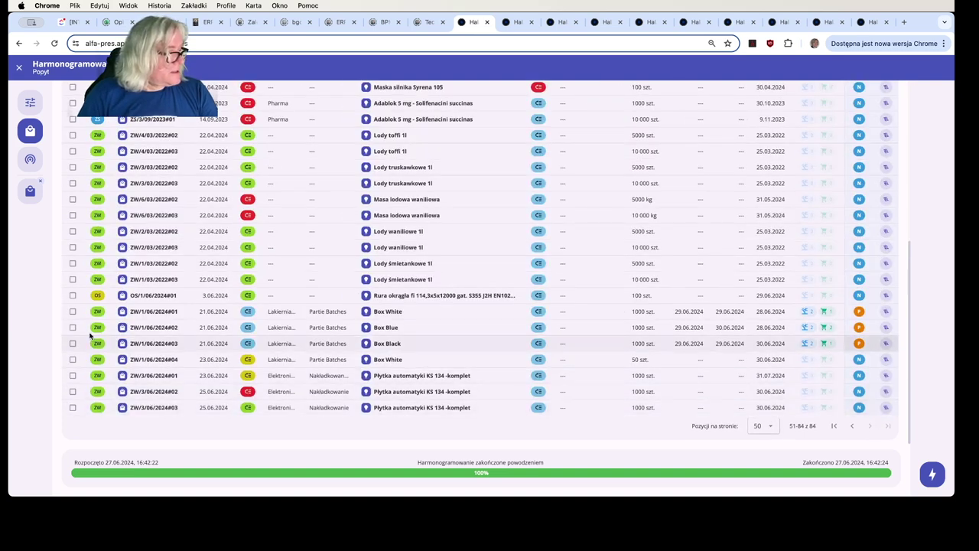
# Step: Select the three 1000-piece Box White, Box Blue and Box Black demands plus the 50-piece Box White demand, and schedule them together
pyautogui.click(73, 311)
pyautogui.click(73, 327)
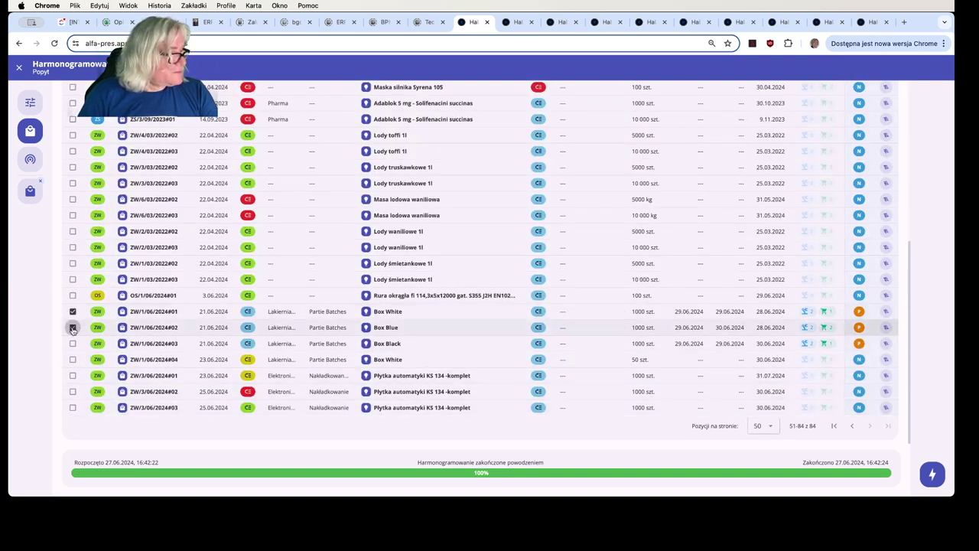
pyautogui.click(72, 343)
pyautogui.click(73, 359)
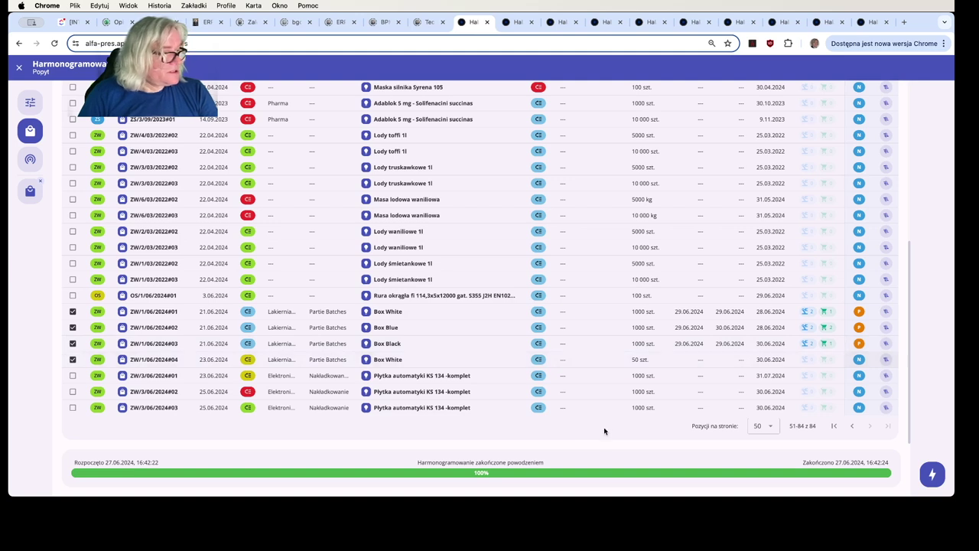
pyautogui.click(932, 474)
pyautogui.click(868, 474)
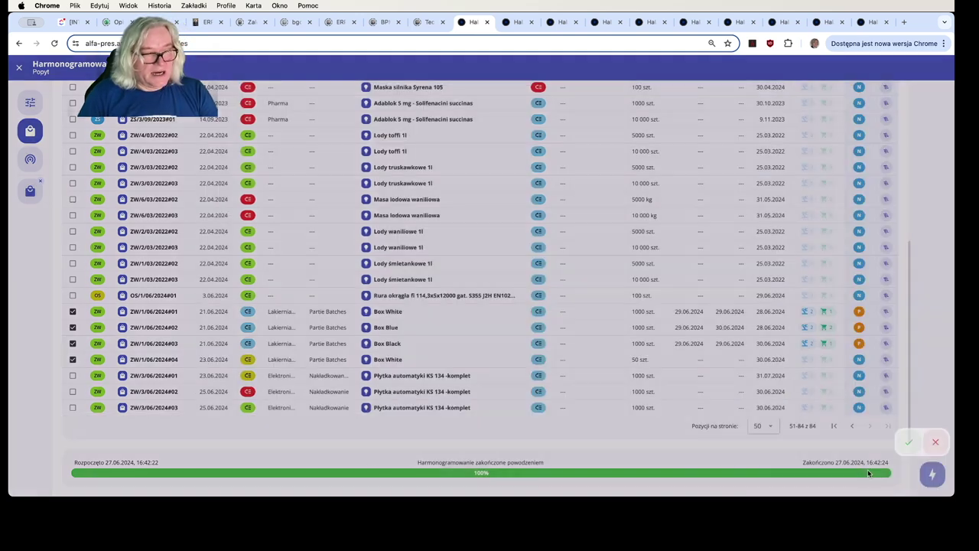
pyautogui.click(910, 443)
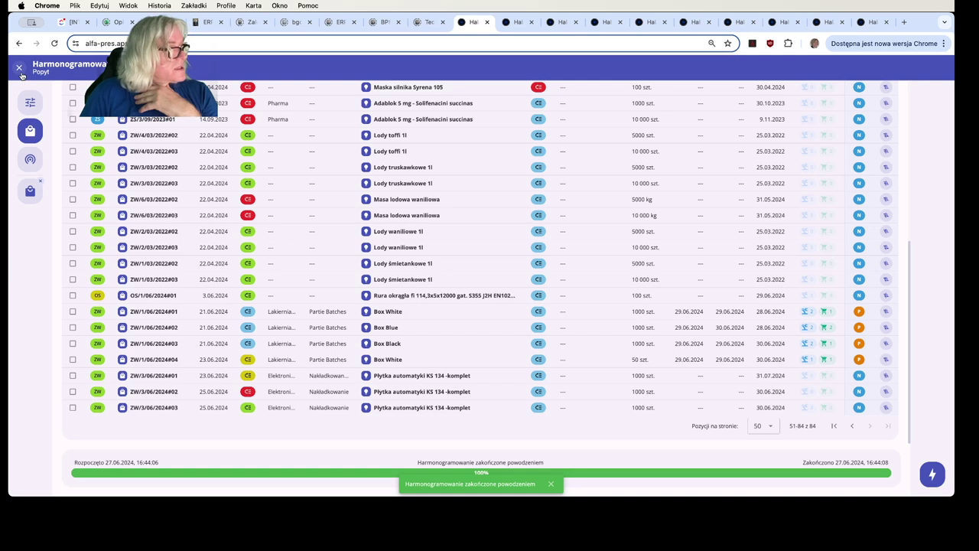
# Step: Return to the schedule chart and inspect the details of the consecutive operations planned on Lakiernia #12, including the 100-piece Box White one
pyautogui.click(20, 70)
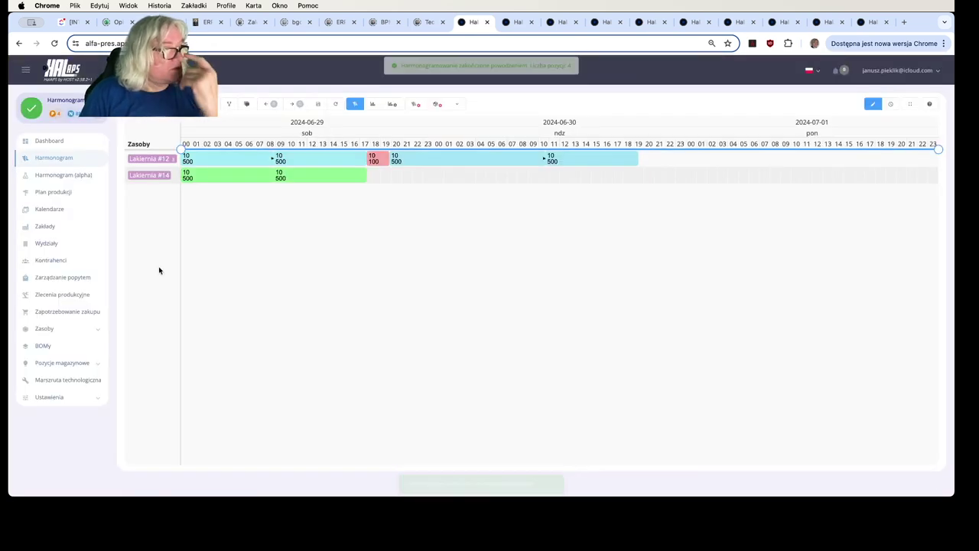
pyautogui.moveTo(214, 156)
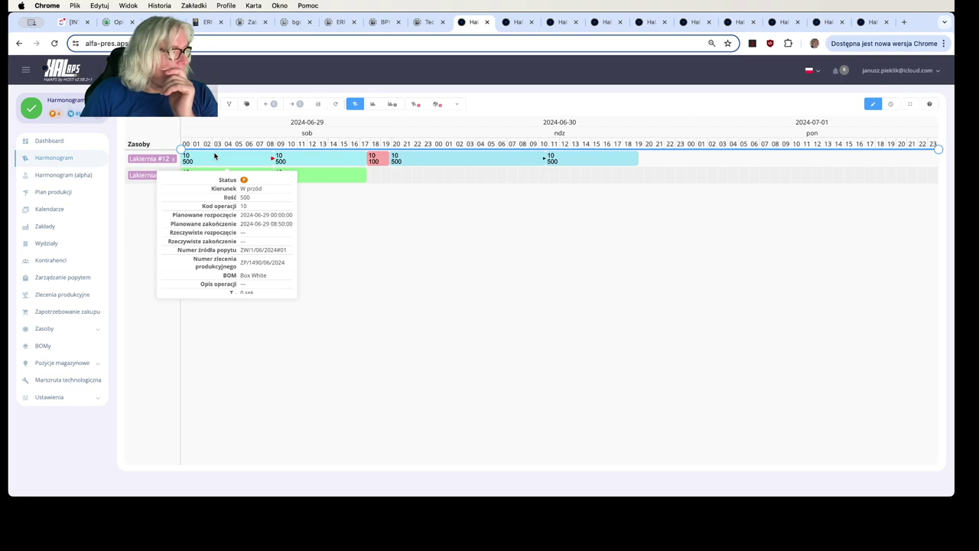
pyautogui.moveTo(305, 164)
pyautogui.moveTo(383, 159)
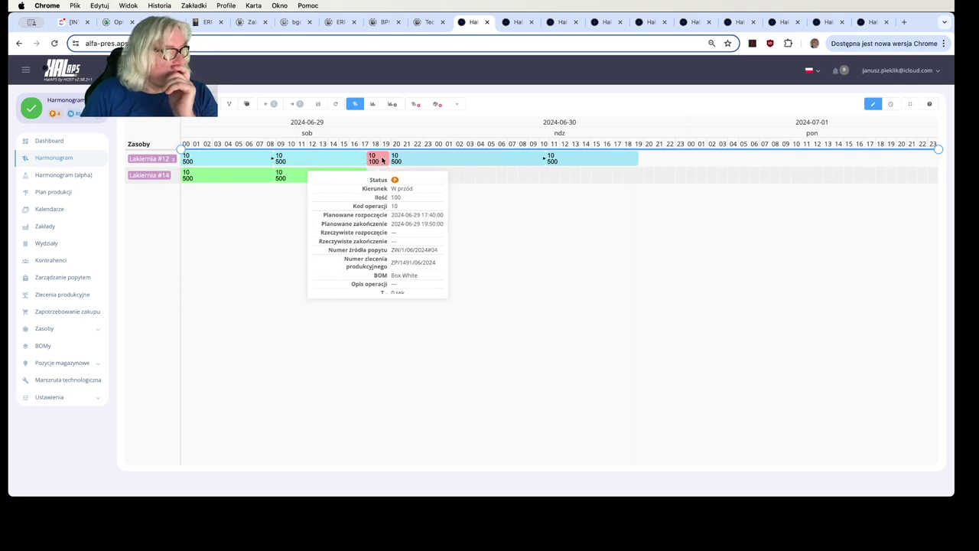
pyautogui.moveTo(430, 158)
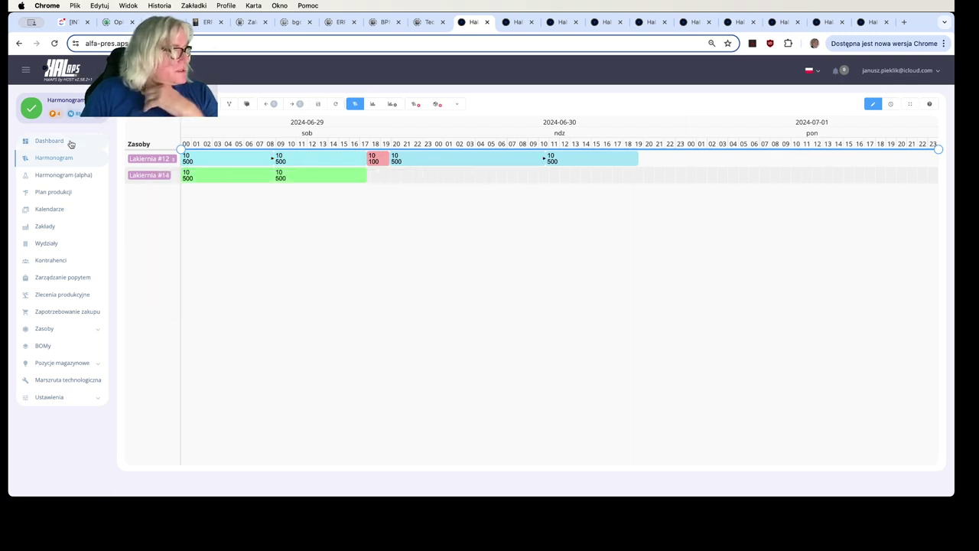
# Step: Reopen the scheduling demand list and filter it by the status Harmonogramowany
pyautogui.click(30, 109)
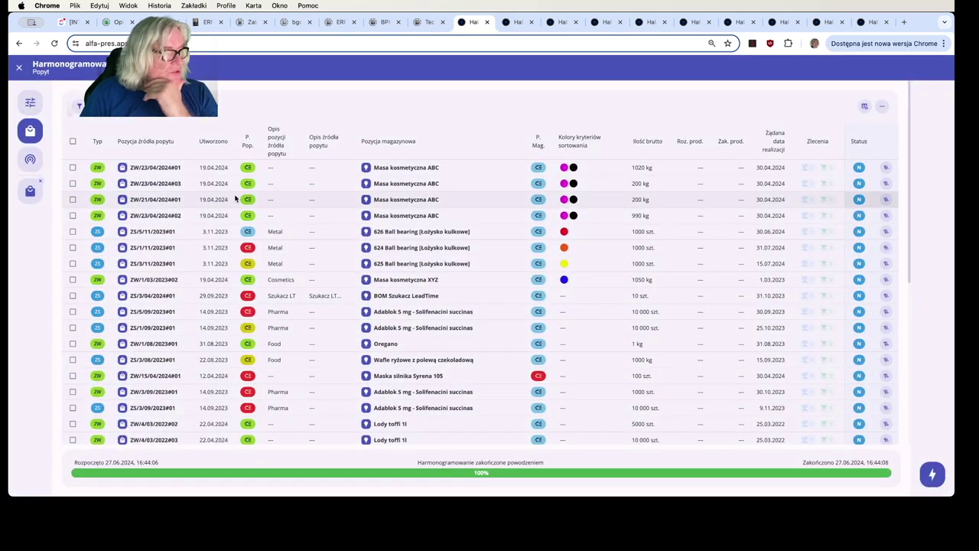
pyautogui.scroll(-10, 321, 293)
pyautogui.scroll(10, 321, 293)
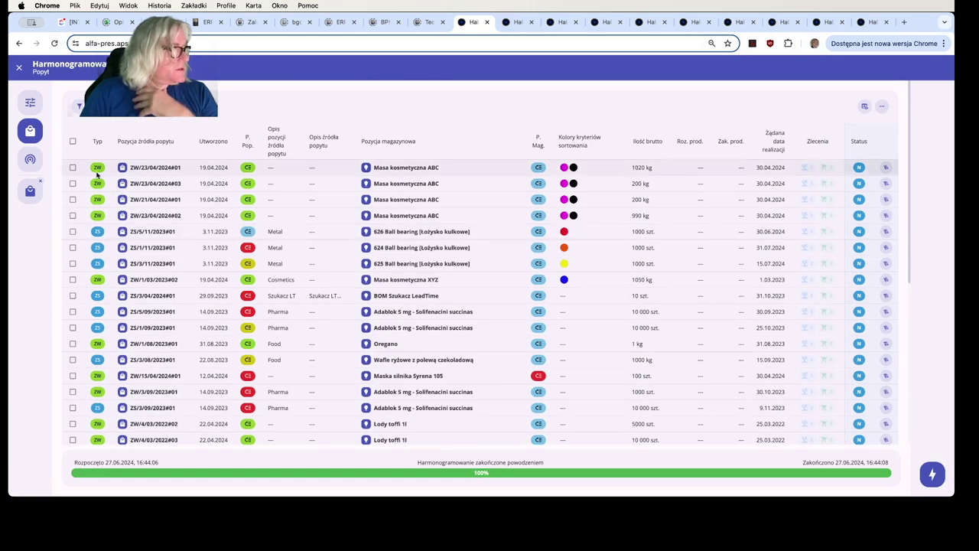
pyautogui.click(79, 105)
pyautogui.click(112, 290)
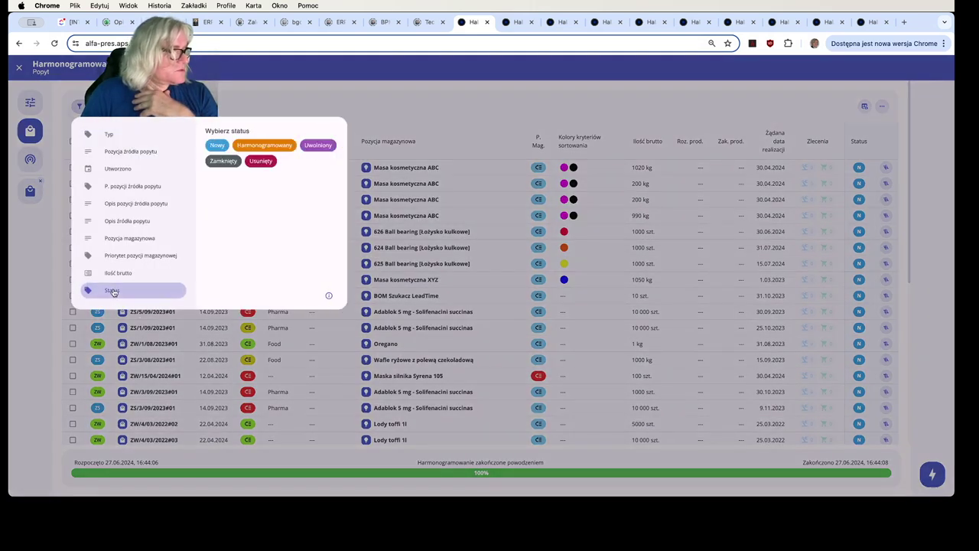
pyautogui.click(318, 144)
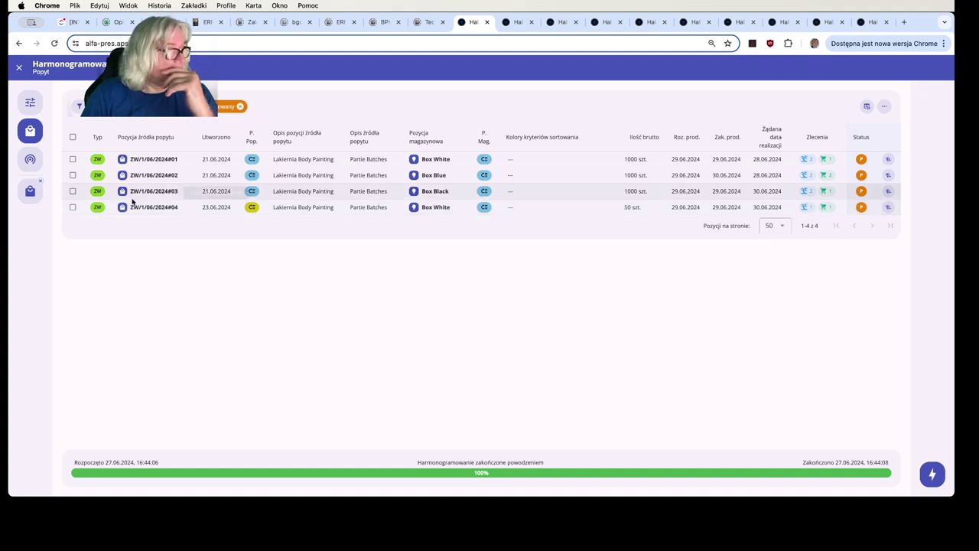
# Step: Examine the replenishment settings of the Box White item in the 50-piece demand, including its production batch limits
pyautogui.click(415, 208)
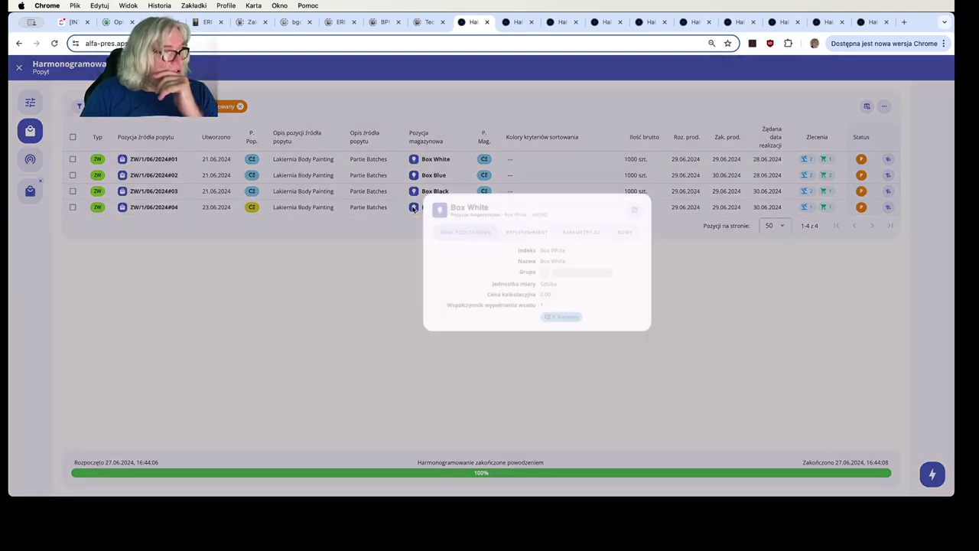
pyautogui.click(529, 233)
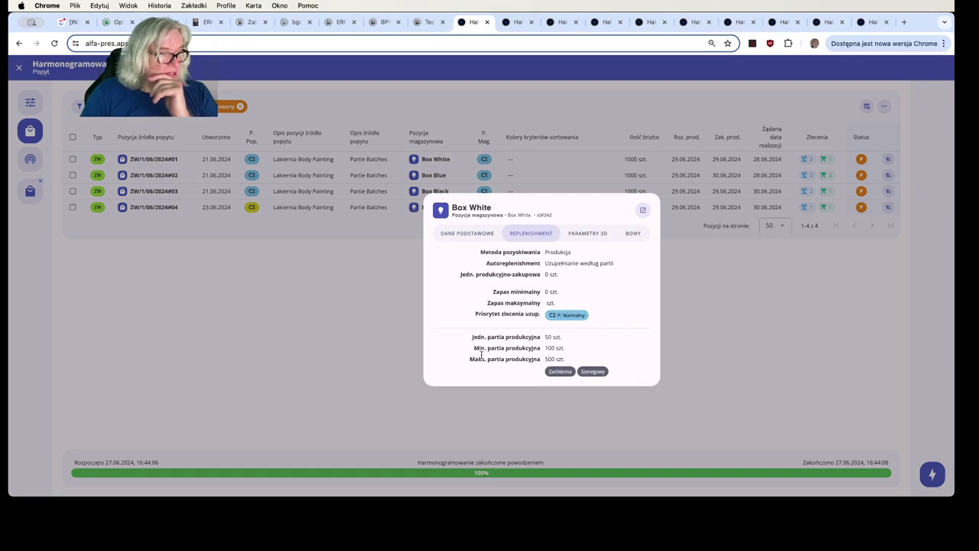
pyautogui.click(278, 254)
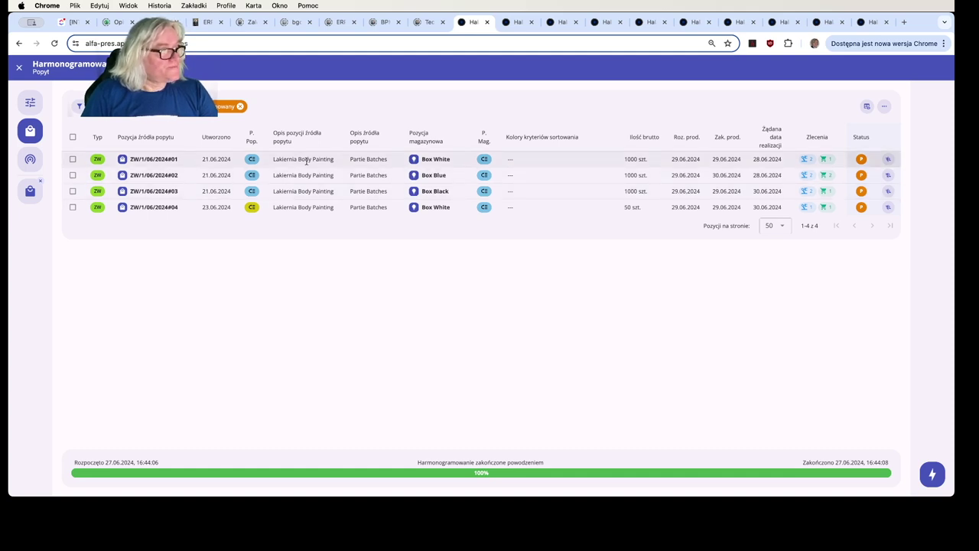
# Step: Open the full Box White item record and set its maximum production batch to 600 pieces in the replenishment settings
pyautogui.click(414, 159)
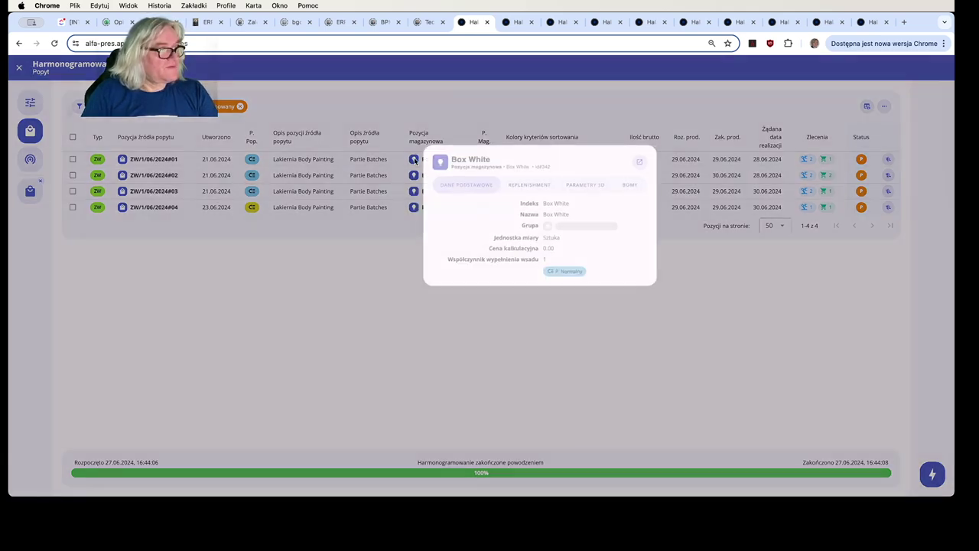
pyautogui.click(642, 161)
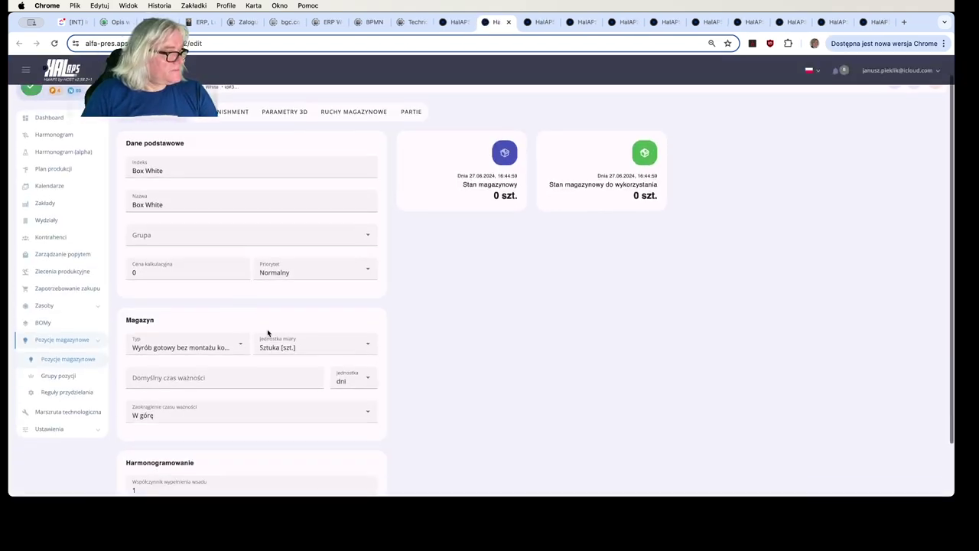
pyautogui.click(215, 138)
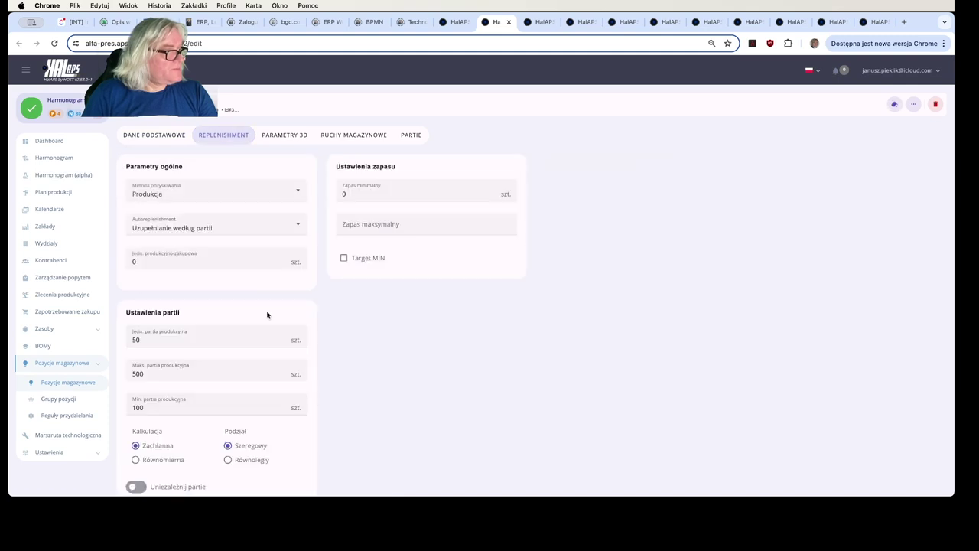
pyautogui.scroll(-1, 267, 315)
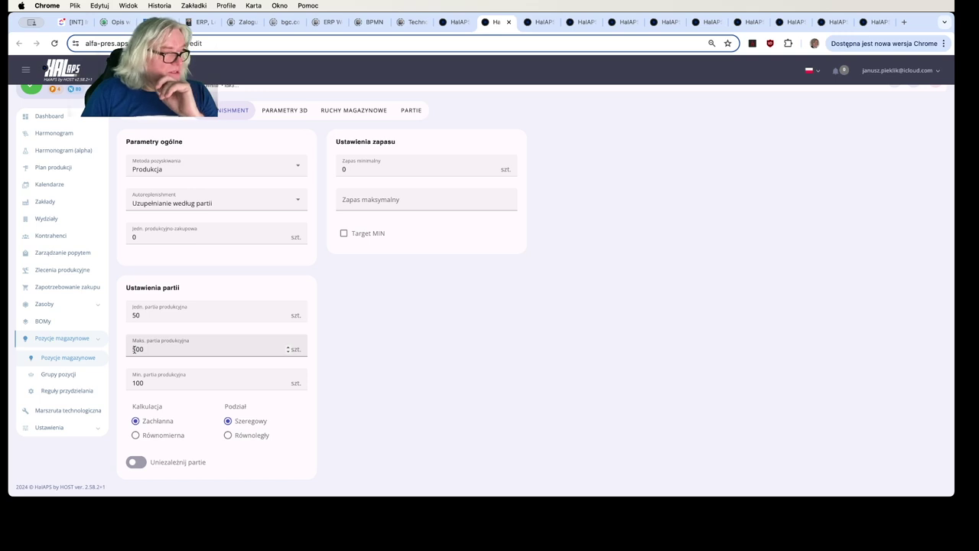
pyautogui.click(135, 349)
pyautogui.press('BackSpace')
pyautogui.write('6')
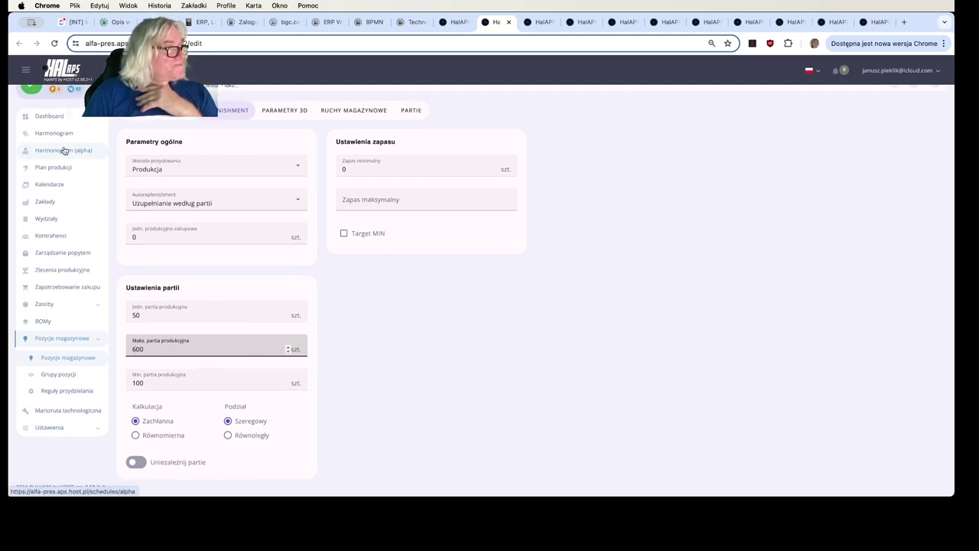
# Step: Select only the 1000-piece Box White demand in the scheduling demand list and run the scheduling for it
pyautogui.click(33, 92)
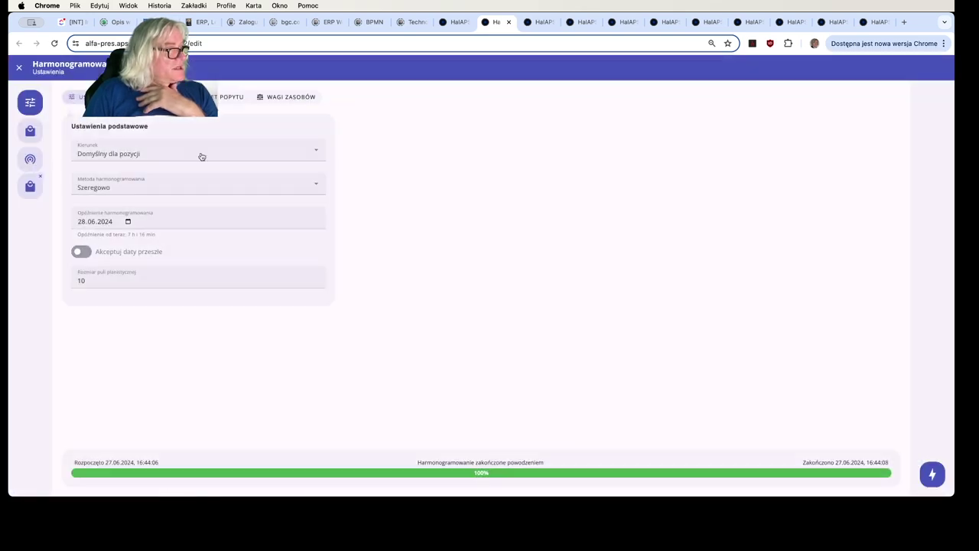
pyautogui.click(30, 130)
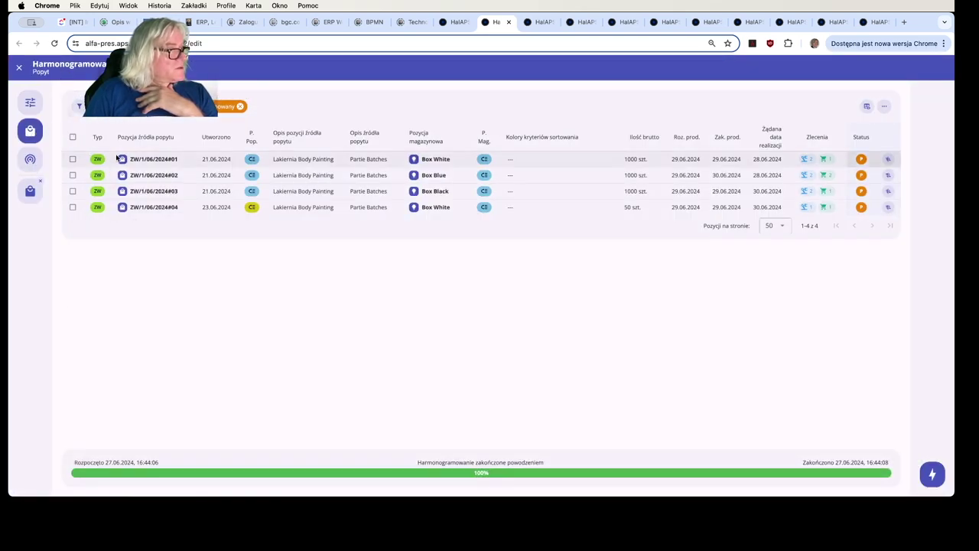
pyautogui.click(73, 159)
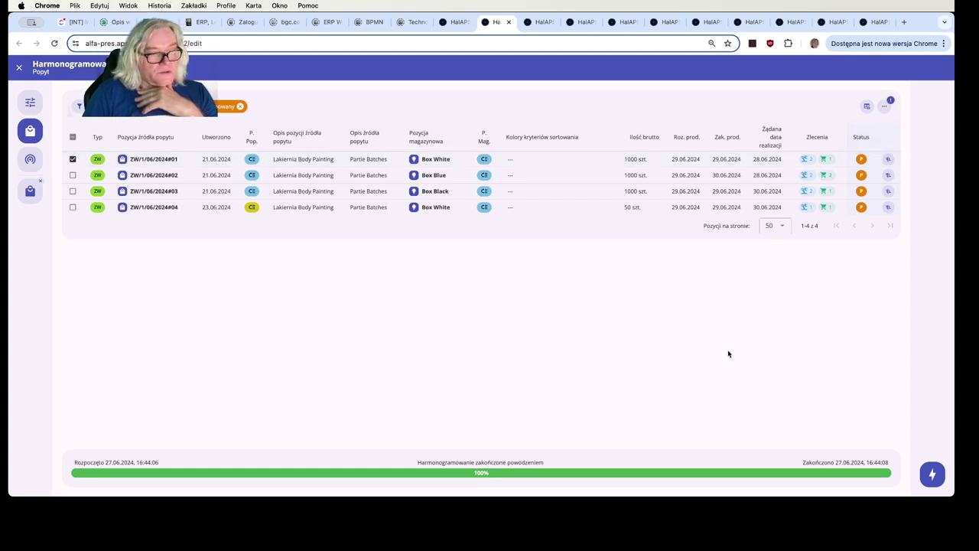
pyautogui.moveTo(926, 472)
pyautogui.click(845, 474)
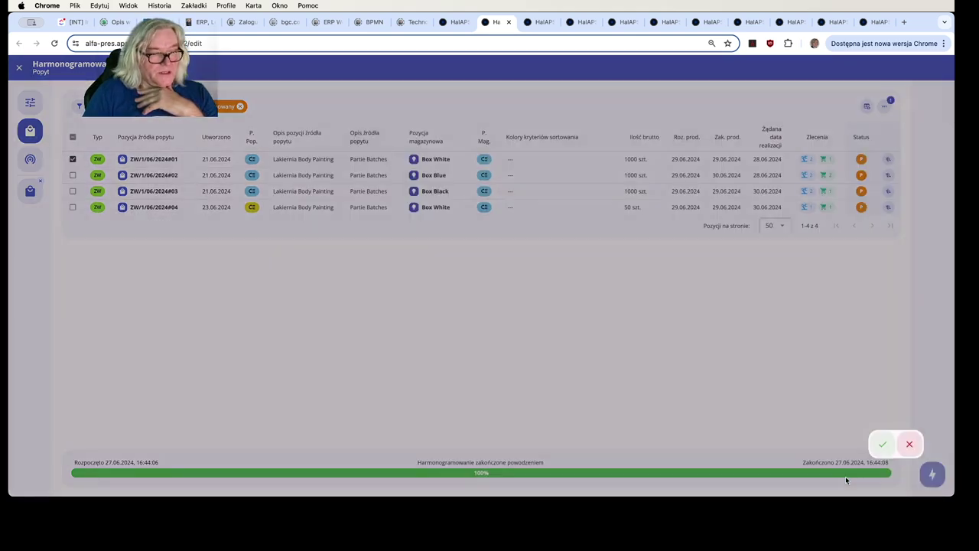
pyautogui.click(878, 445)
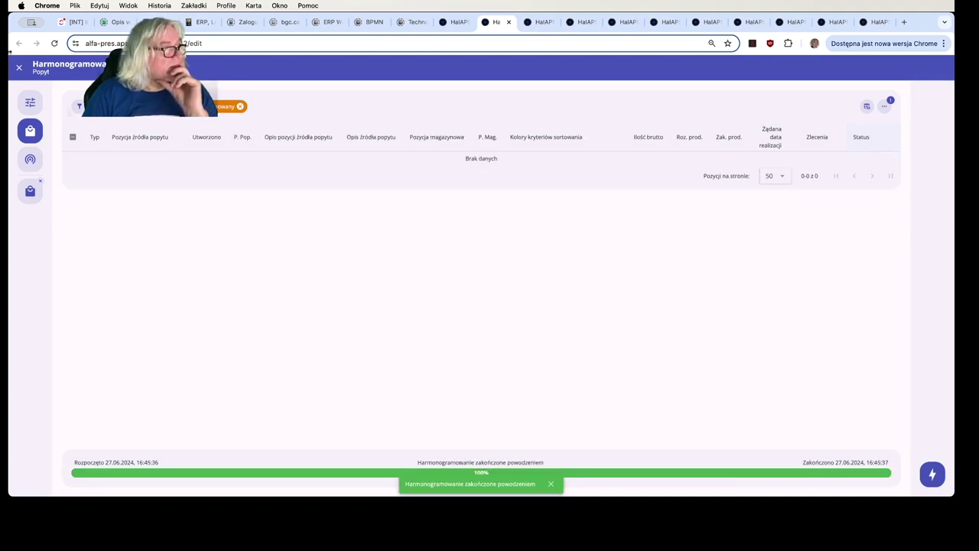
# Step: Return to the schedule chart and inspect the details of both Box White operations on Lakiernia #12
pyautogui.click(19, 68)
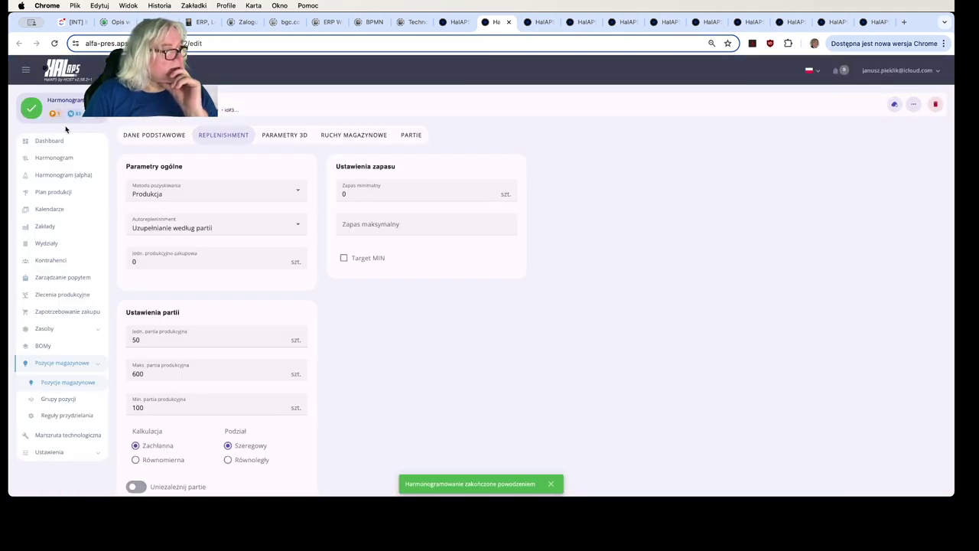
pyautogui.click(49, 159)
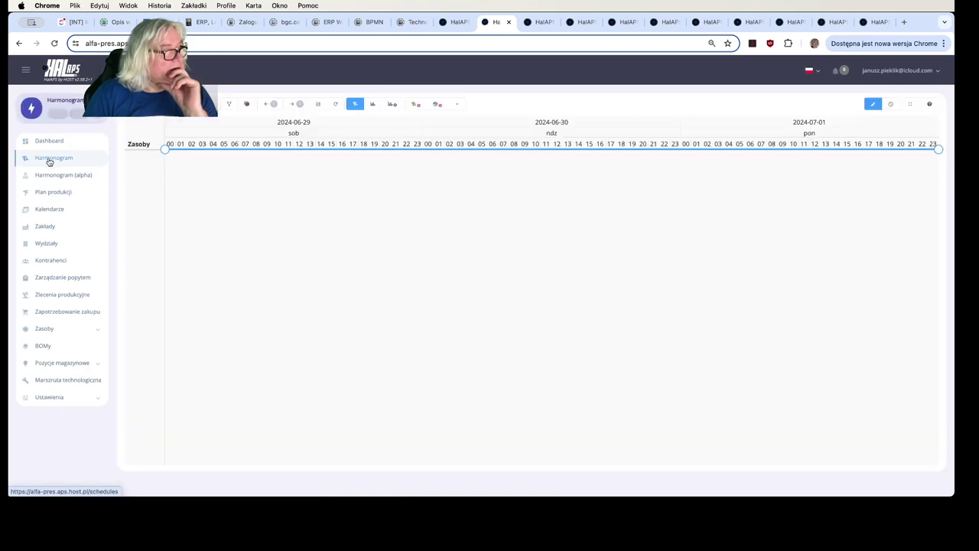
pyautogui.moveTo(191, 160)
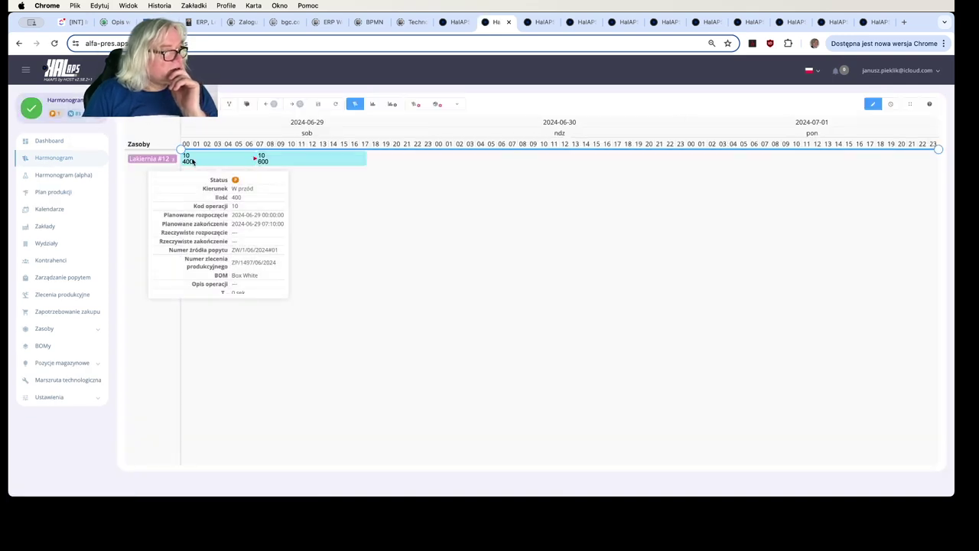
pyautogui.moveTo(295, 156)
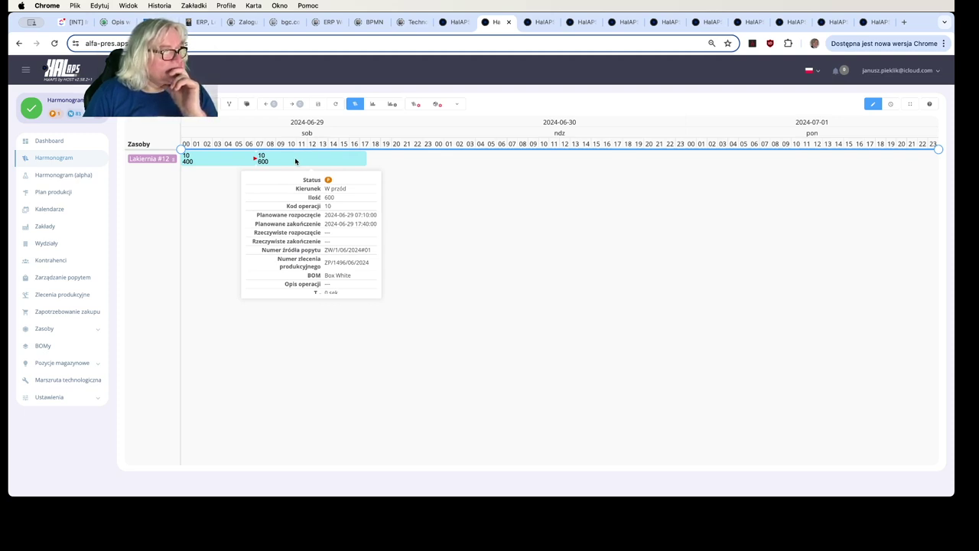
# Step: Go from the second Box White operation to its item record and change the batch calculation to Równomierna
pyautogui.rightClick(295, 160)
pyautogui.click(307, 220)
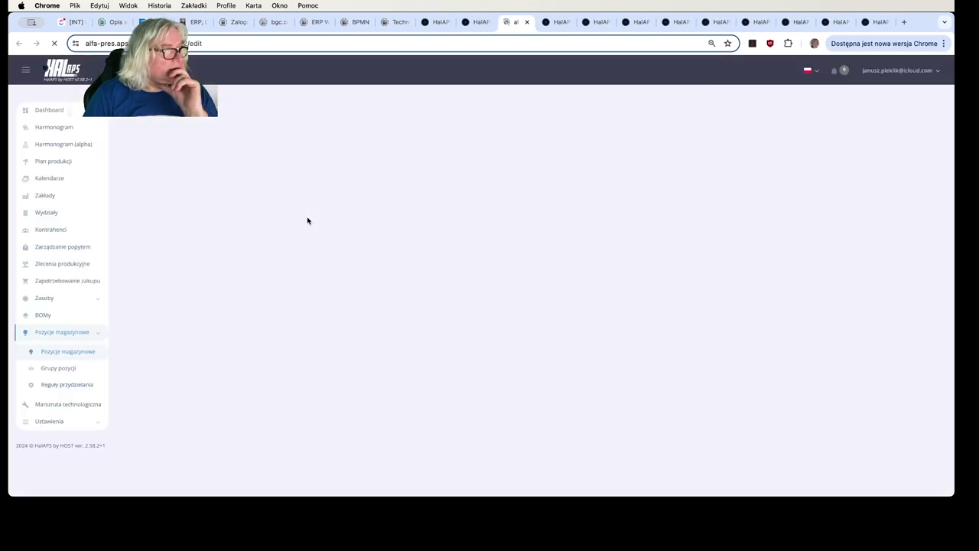
pyautogui.click(215, 135)
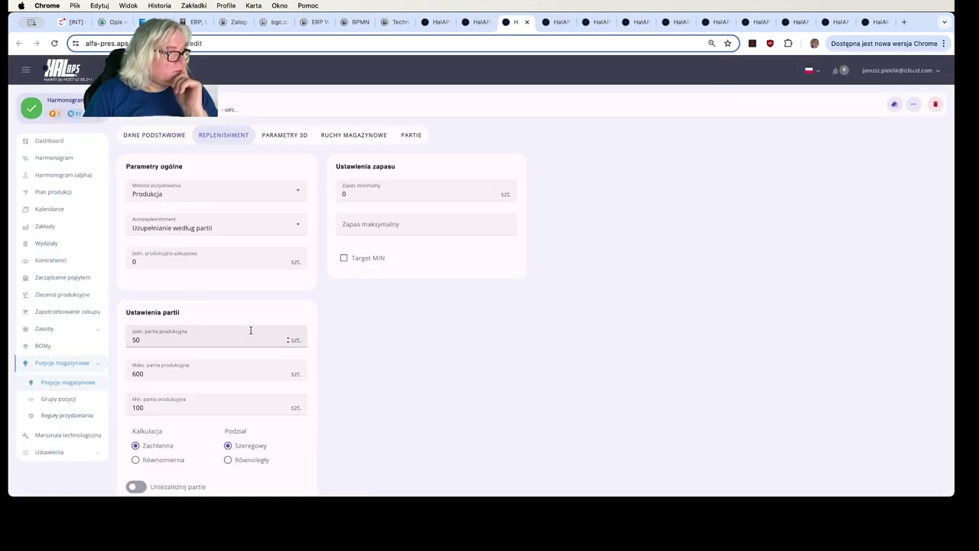
pyautogui.scroll(-1, 250, 330)
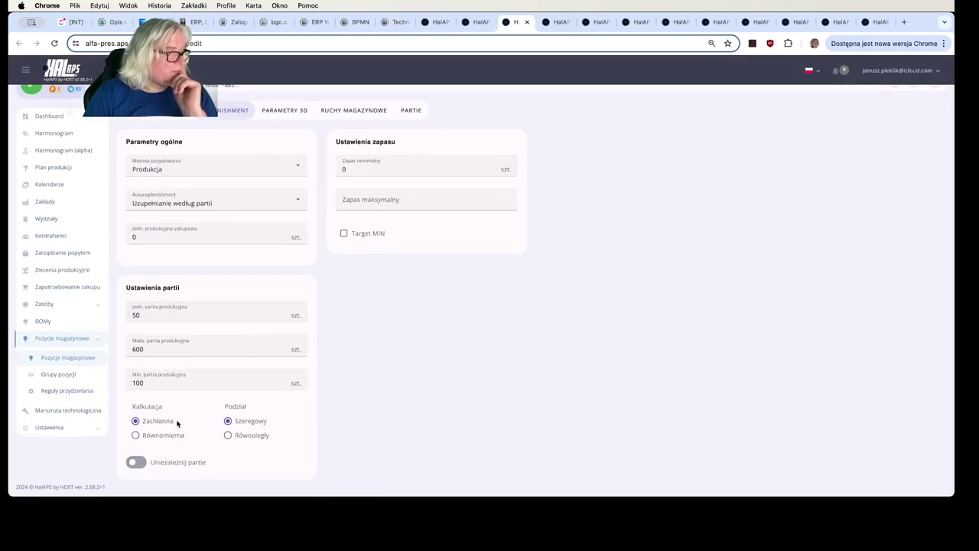
pyautogui.click(135, 435)
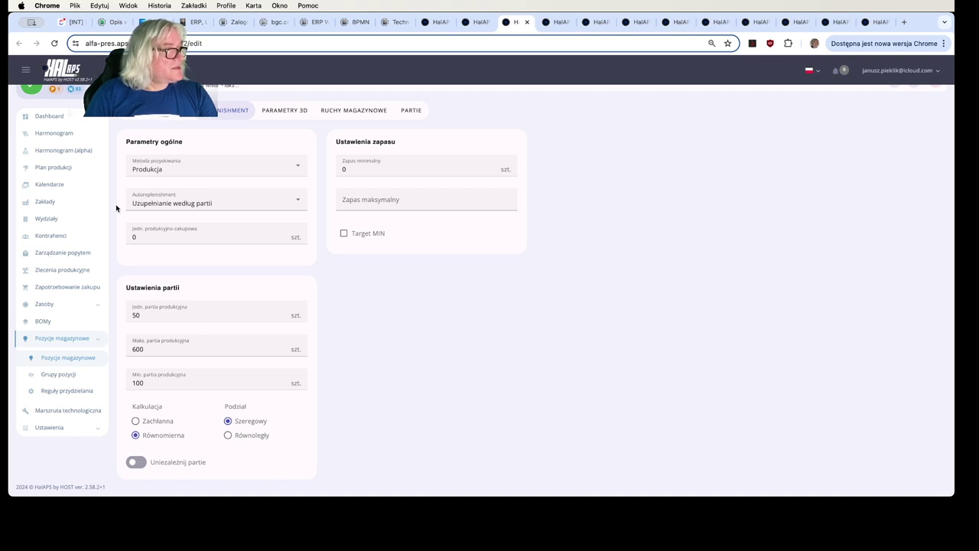
# Step: Reschedule the 1000-piece Box White demand with the Równomierna batch calculation
pyautogui.scroll(1, 116, 208)
pyautogui.click(32, 112)
pyautogui.click(30, 130)
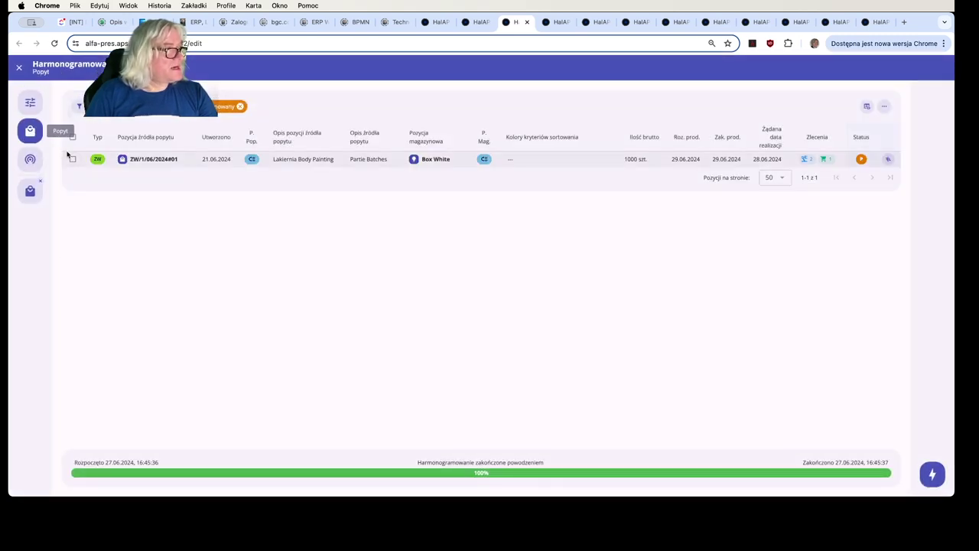
pyautogui.click(73, 159)
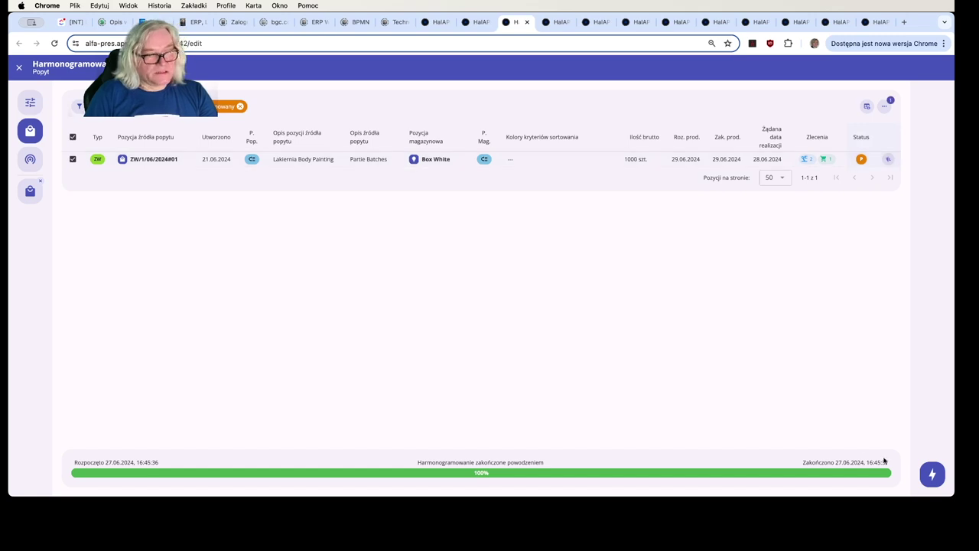
pyautogui.click(841, 474)
pyautogui.click(889, 444)
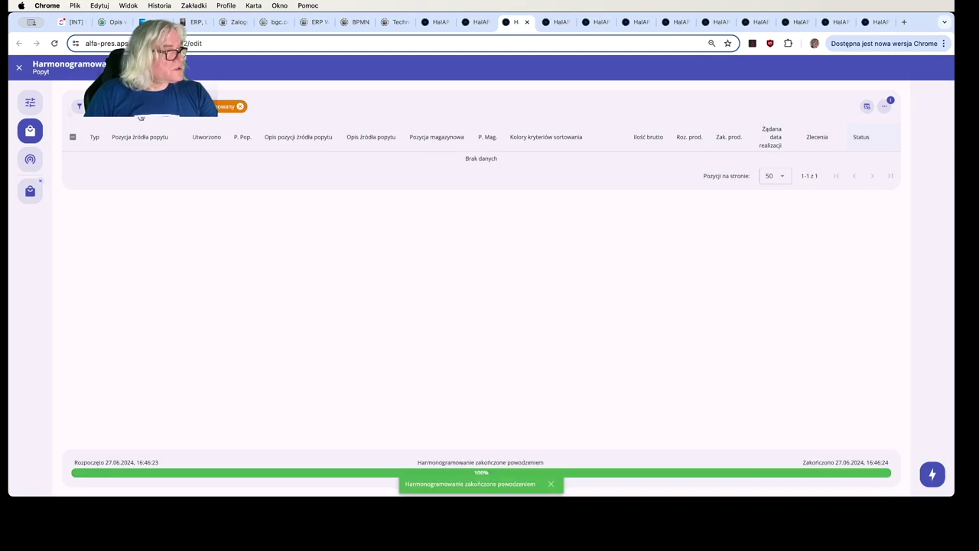
# Step: Return to the schedule chart and go from the first operation on Lakiernia #12 to its item record
pyautogui.click(21, 67)
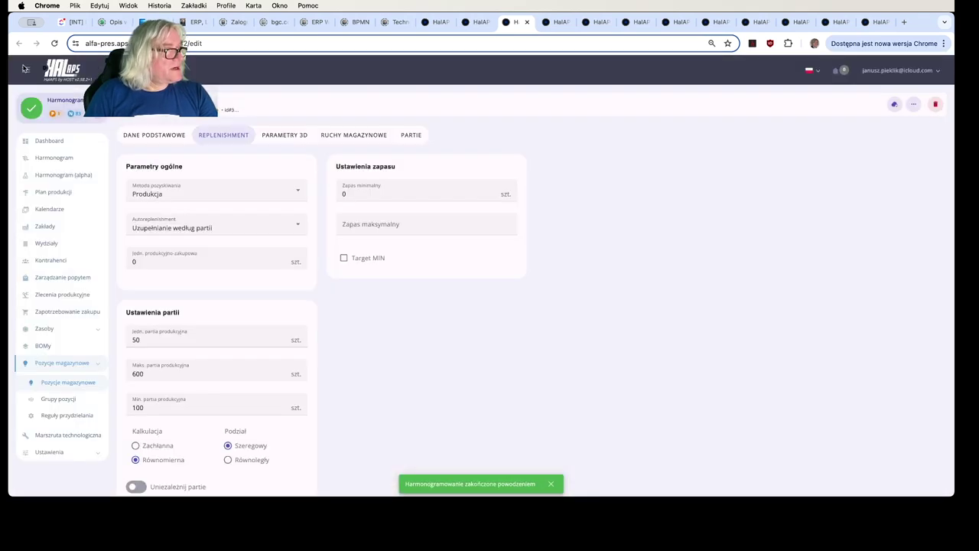
pyautogui.click(55, 157)
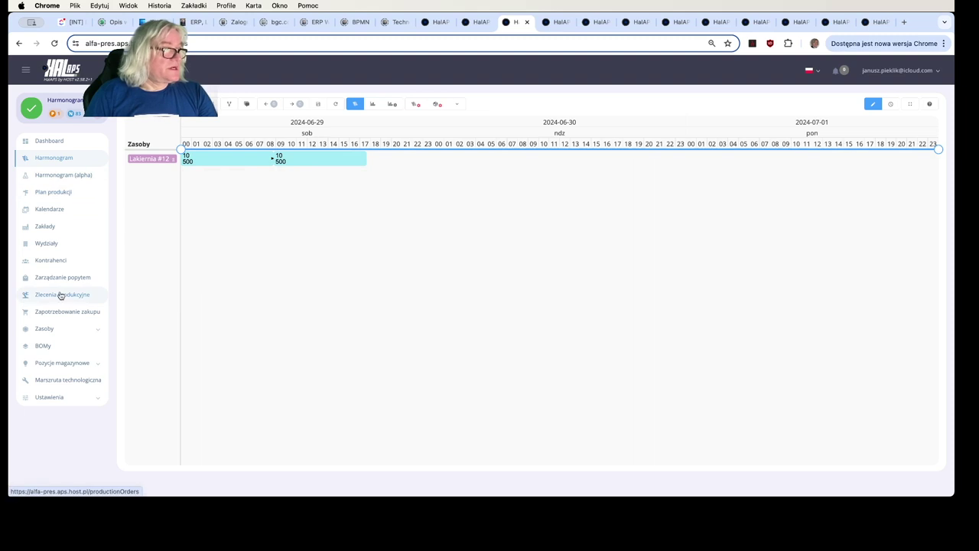
pyautogui.rightClick(209, 164)
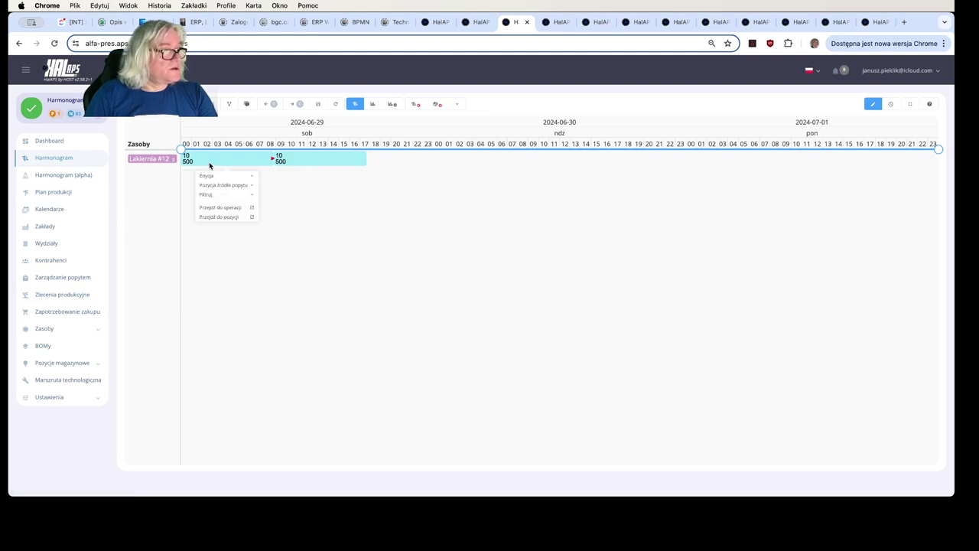
pyautogui.click(220, 217)
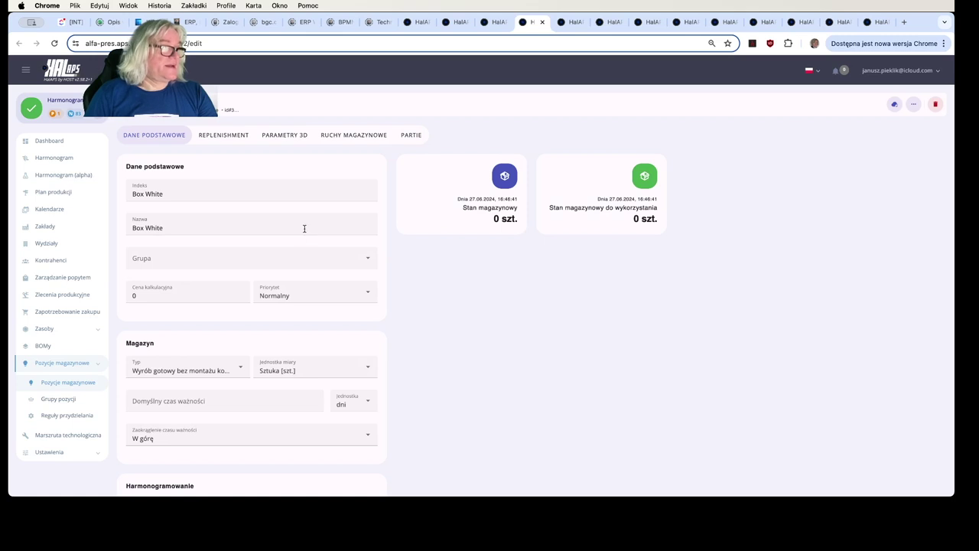
# Step: Set the minimum stock to 100 pieces in the replenishment settings of Box White
pyautogui.click(232, 138)
pyautogui.click(354, 196)
pyautogui.write('100')
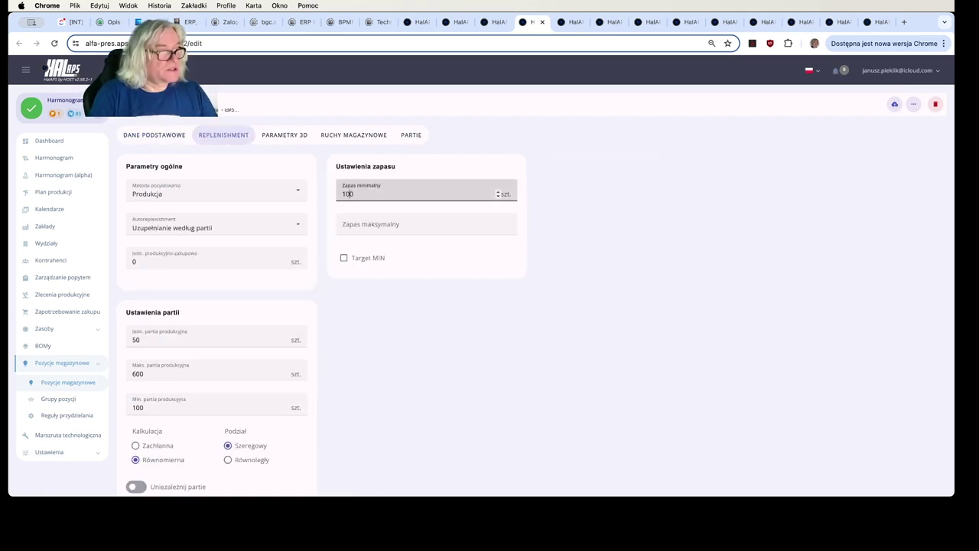
pyautogui.click(452, 322)
pyautogui.scroll(-1, 452, 321)
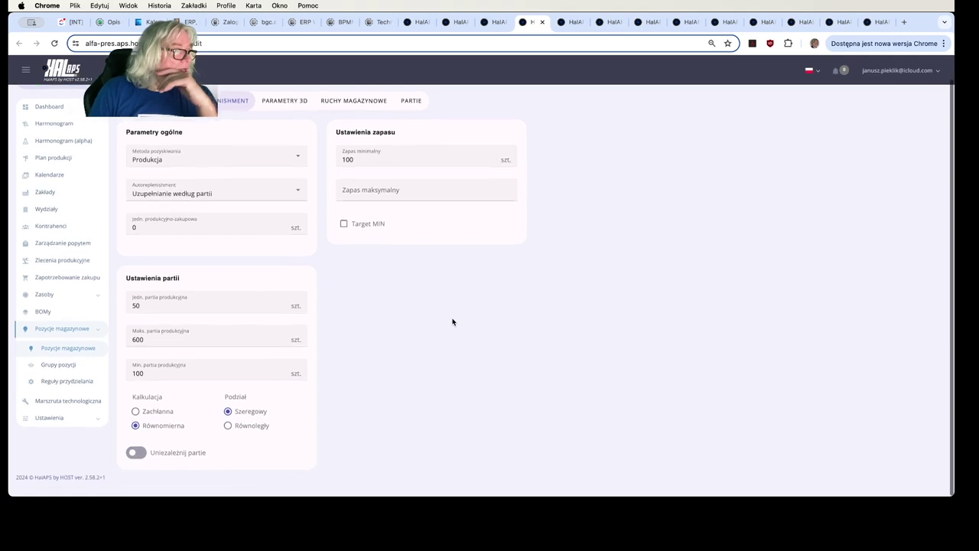
# Step: Reschedule the 1000-piece Box White demand with the new minimum stock setting
pyautogui.scroll(1, 452, 321)
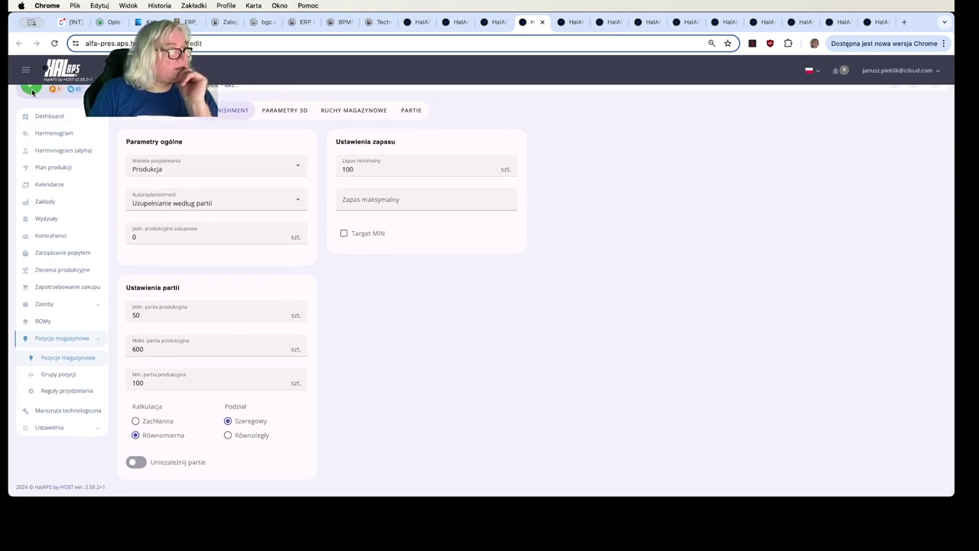
pyautogui.scroll(1, 32, 92)
pyautogui.click(31, 122)
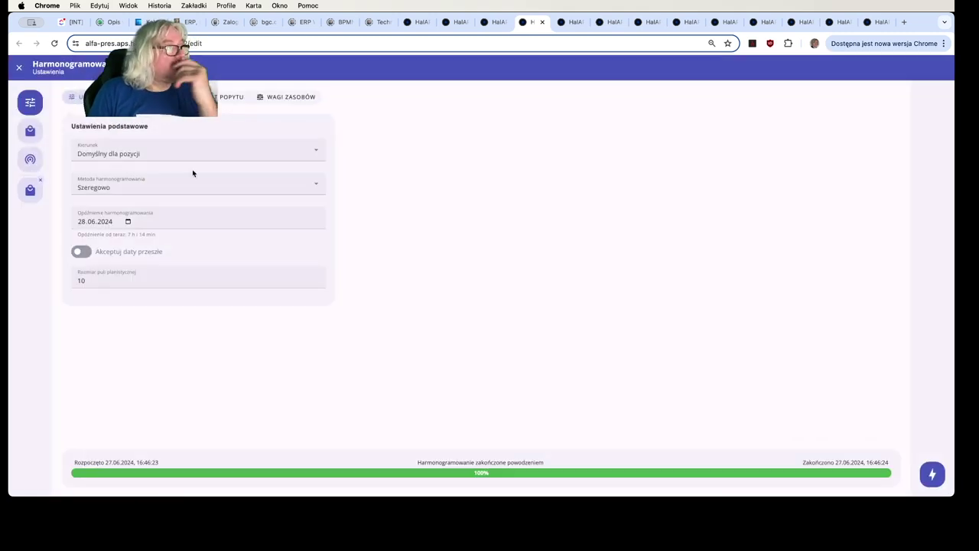
pyautogui.click(31, 131)
pyautogui.click(73, 159)
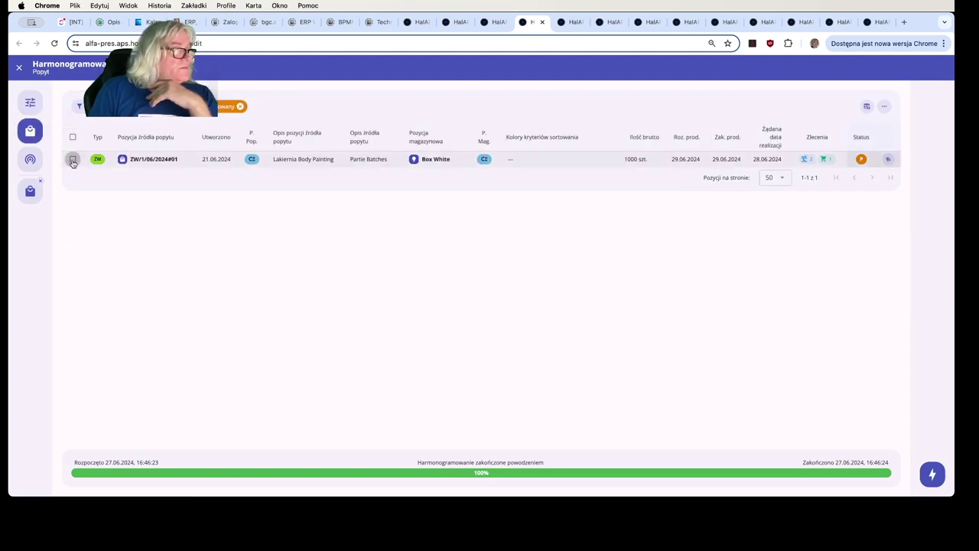
pyautogui.click(888, 160)
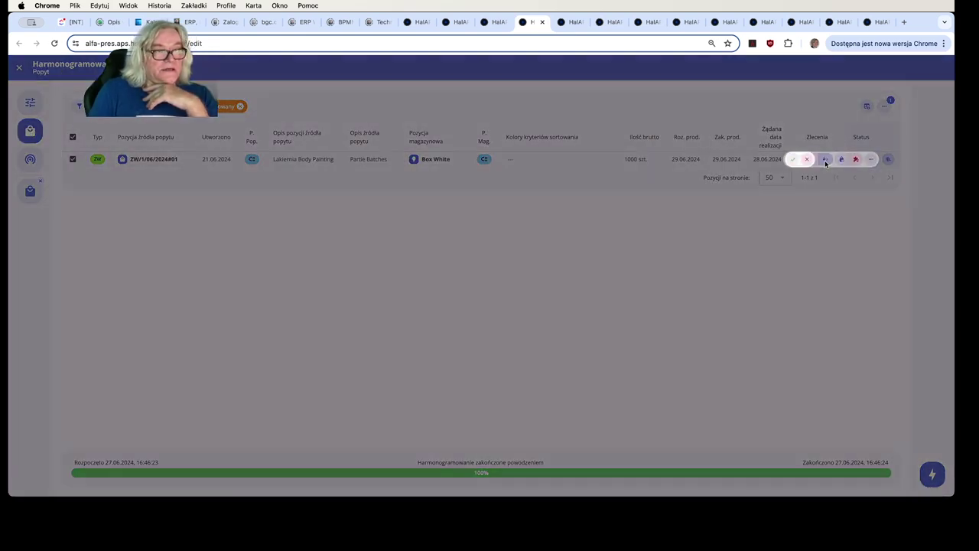
pyautogui.click(793, 159)
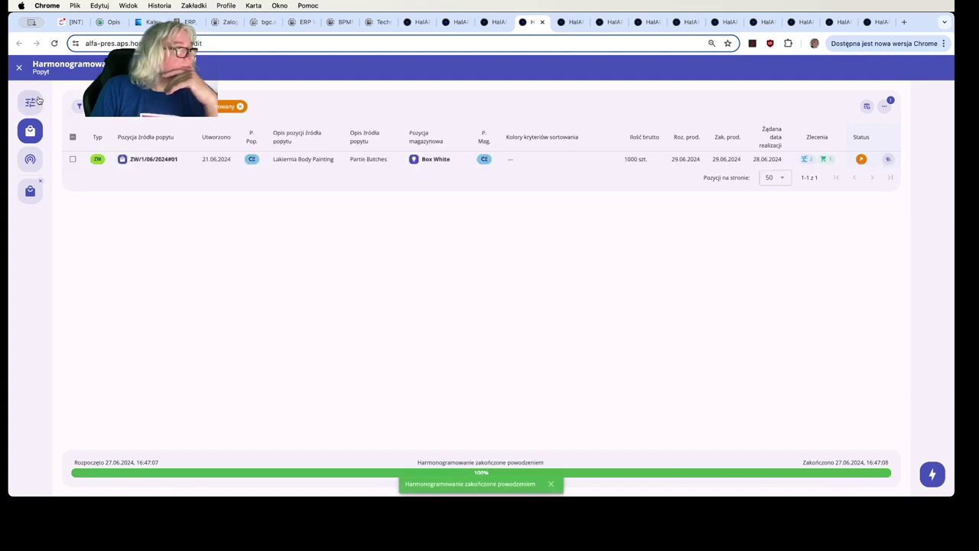
# Step: Go back to the schedule chart and inspect the details of both rescheduled Box White operations
pyautogui.click(19, 68)
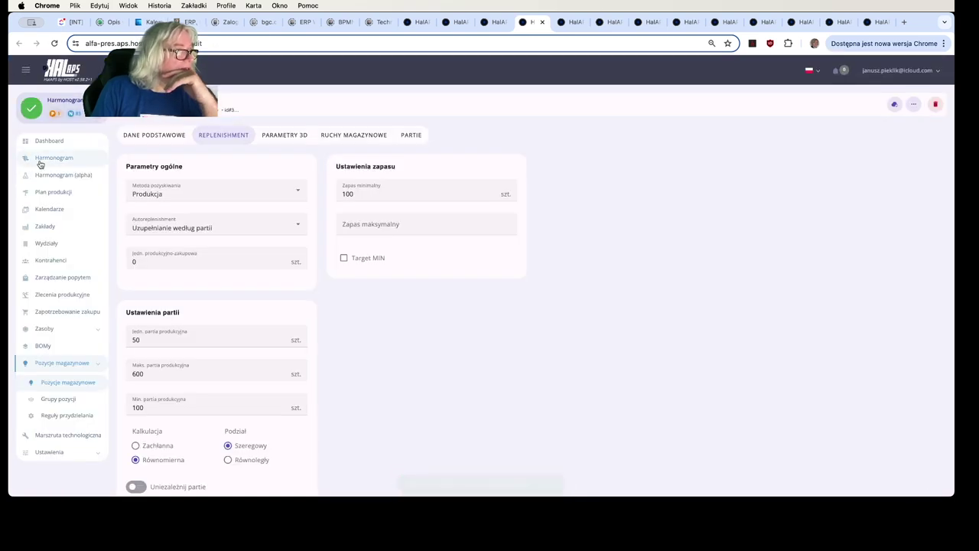
pyautogui.click(40, 162)
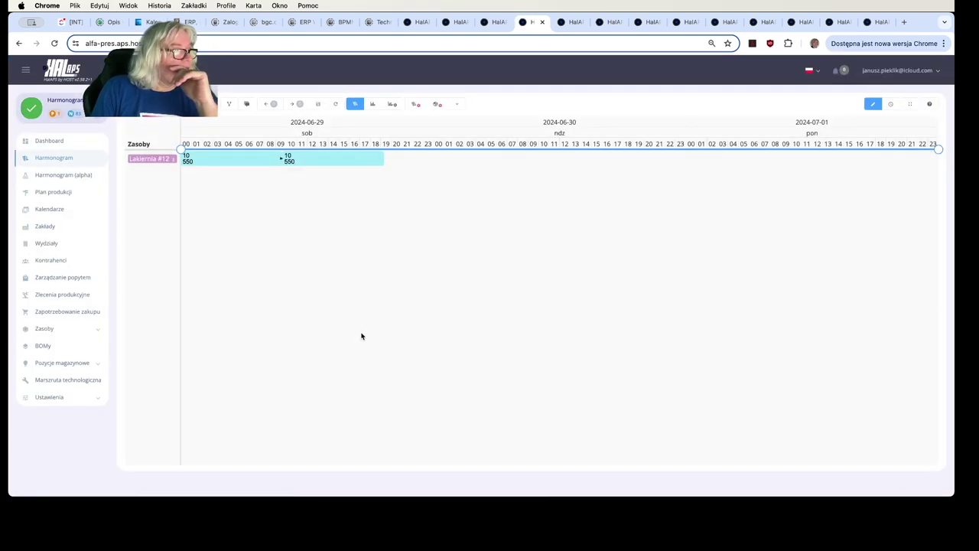
pyautogui.moveTo(203, 160)
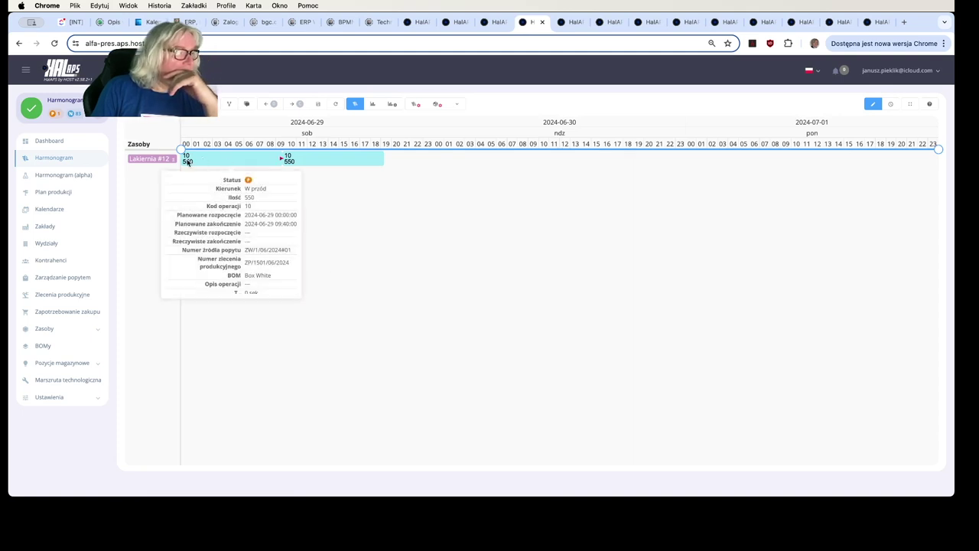
pyautogui.moveTo(305, 163)
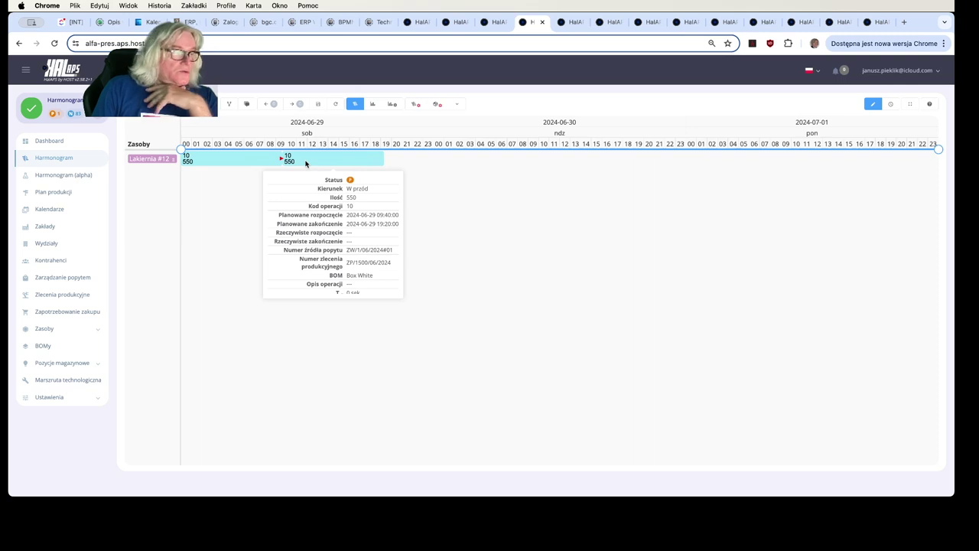
# Step: Examine the gross and net order quantities in the 1000-piece Box White demand's details, and close that browser page
pyautogui.click(33, 111)
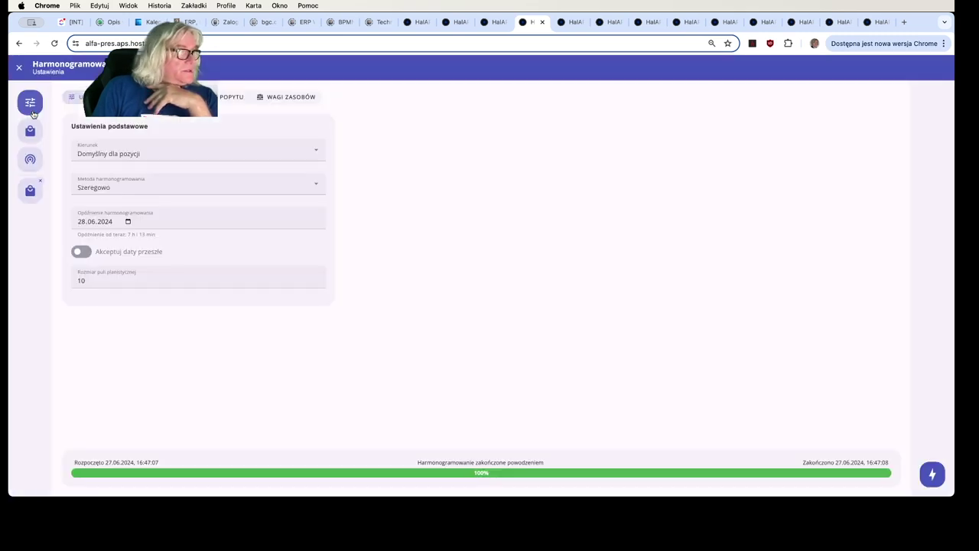
pyautogui.click(30, 131)
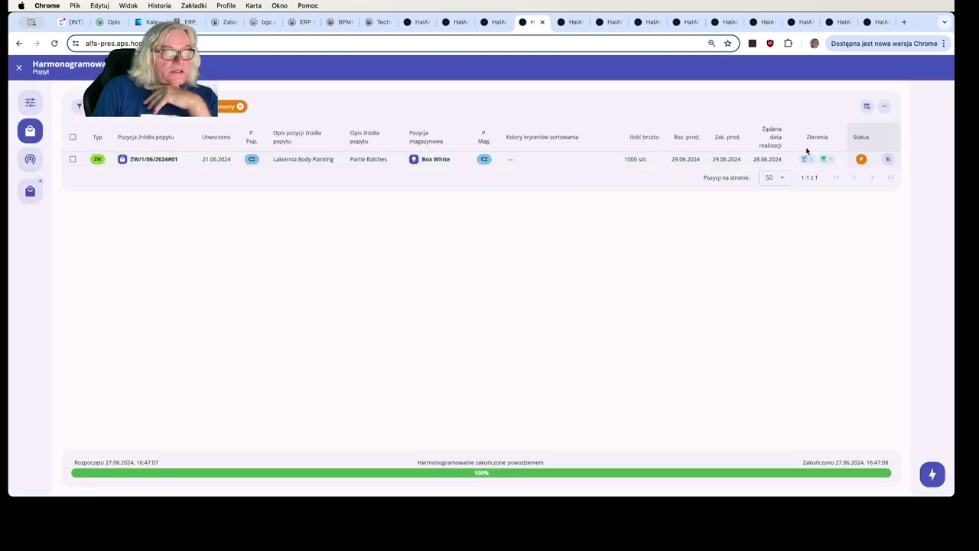
pyautogui.moveTo(887, 159)
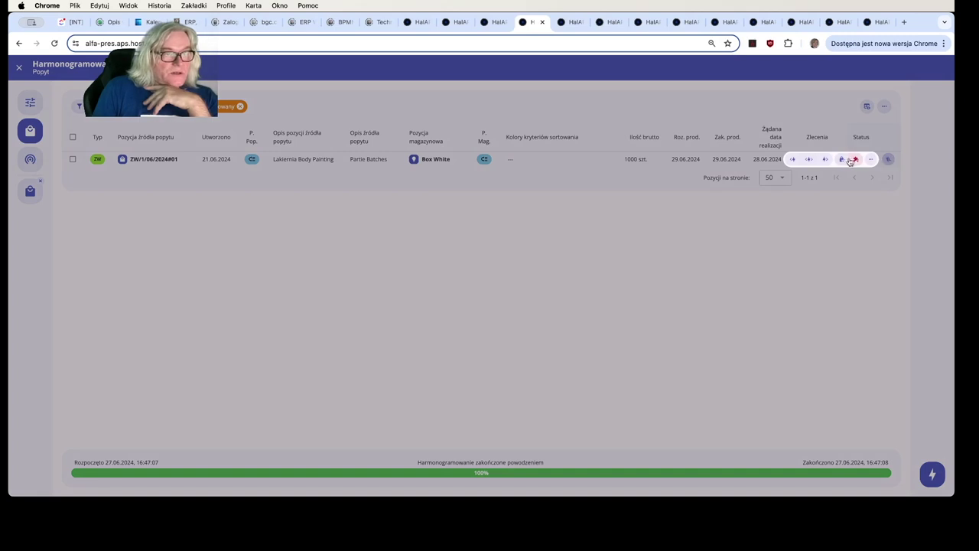
pyautogui.click(867, 159)
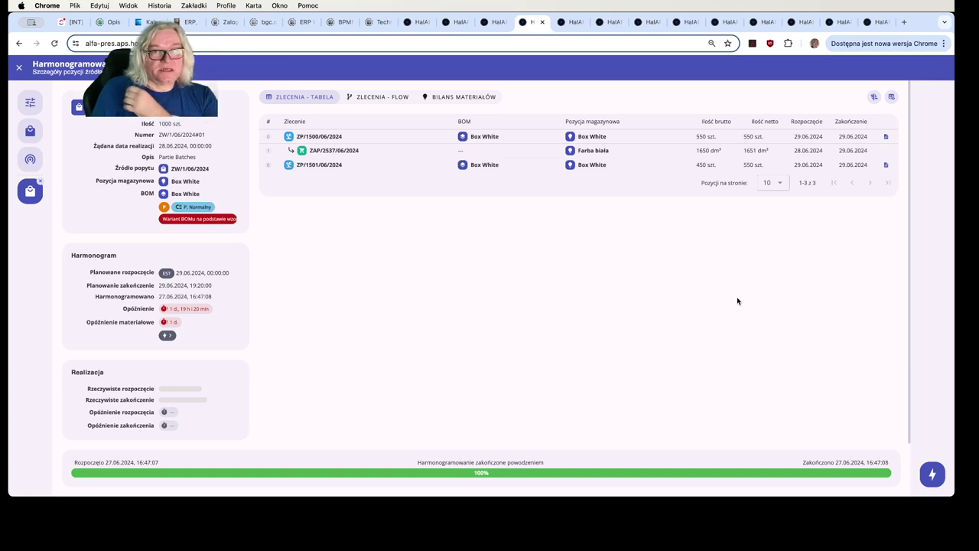
pyautogui.hotkey('ctrl', 'w')
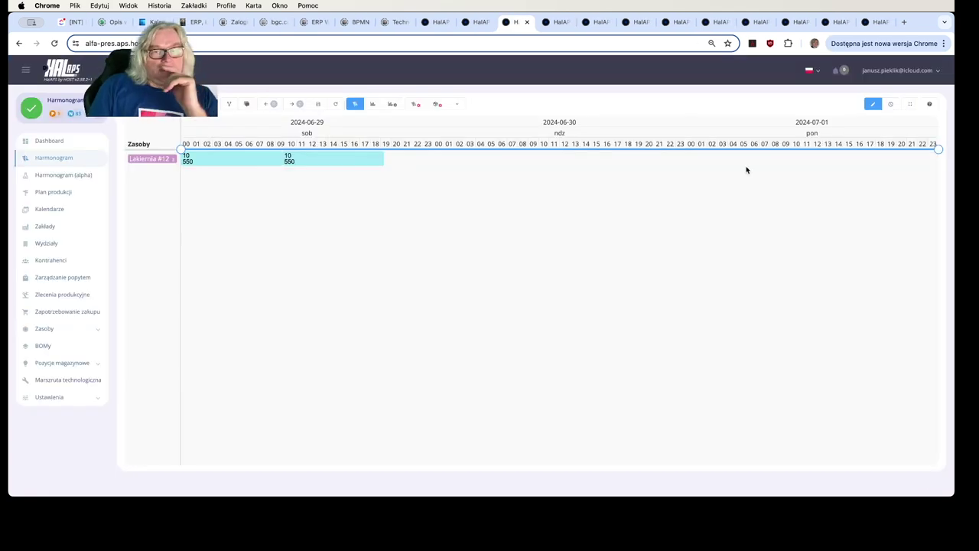